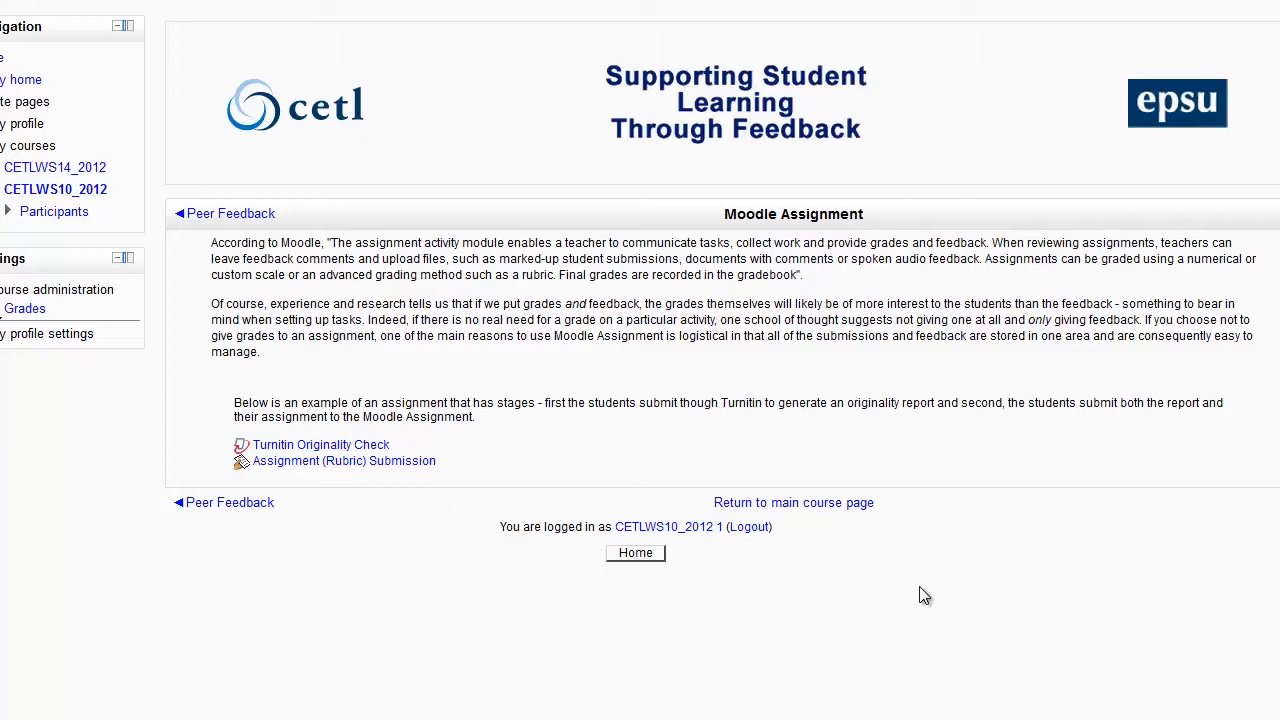
# Step: Open your own submissions in the Turnitin Originality Check activity and title the new submission "submission"
pyautogui.click(352, 446)
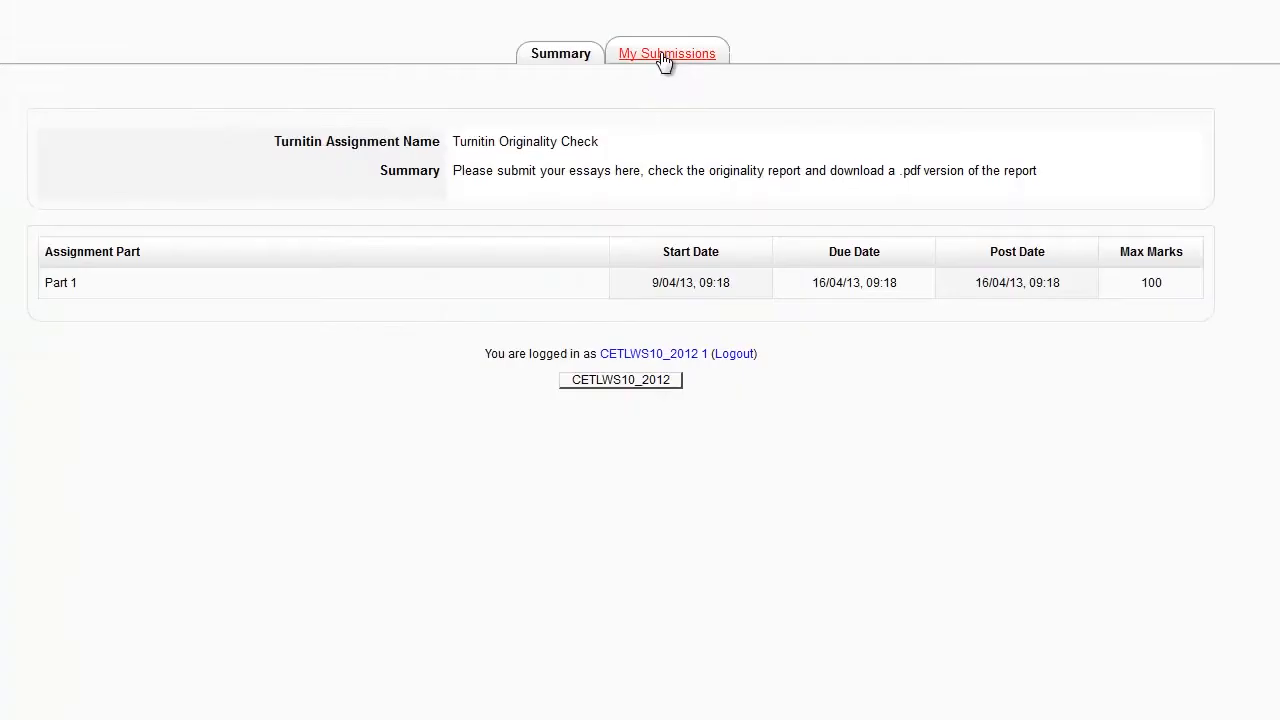
pyautogui.click(663, 56)
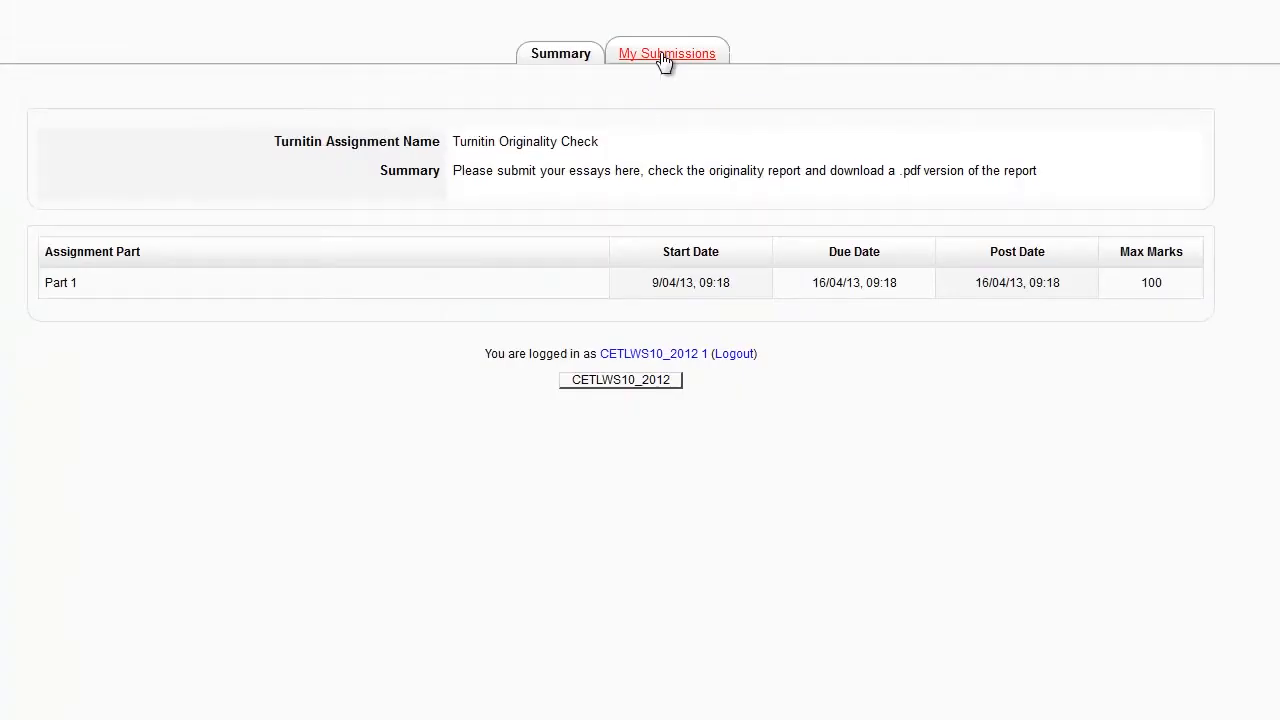
pyautogui.click(502, 299)
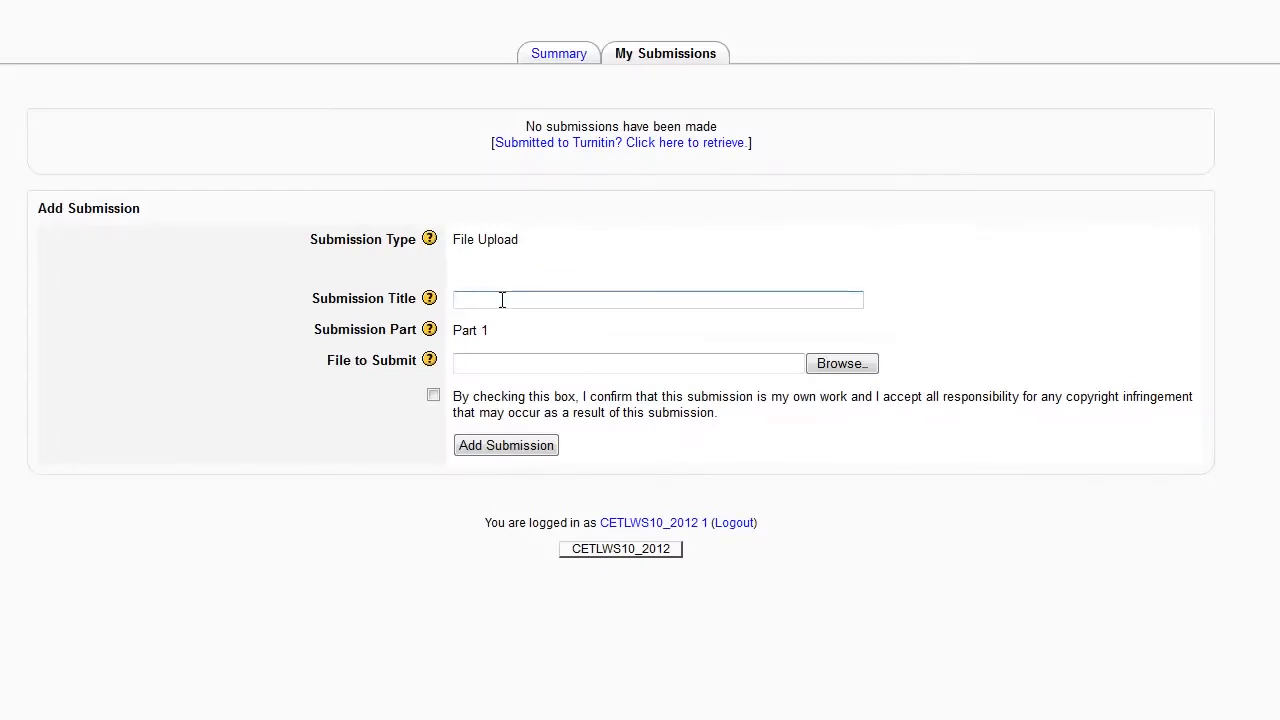
pyautogui.write('su')
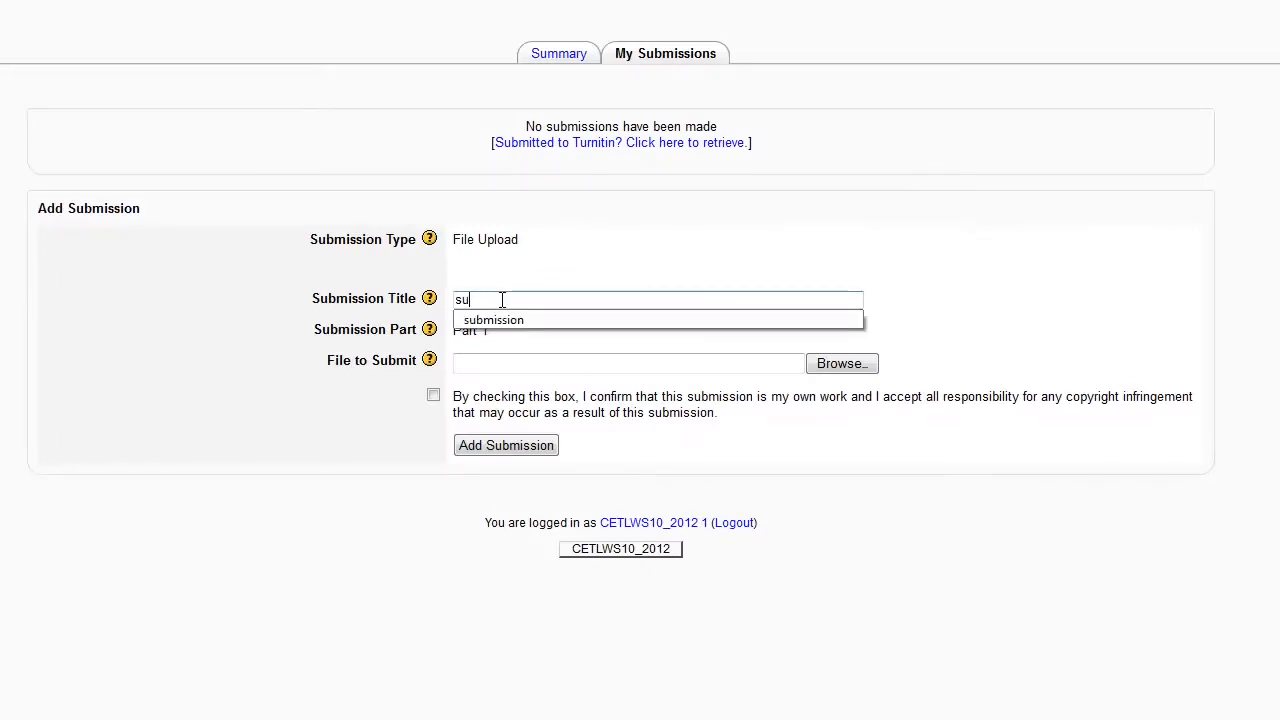
pyautogui.write('bmission')
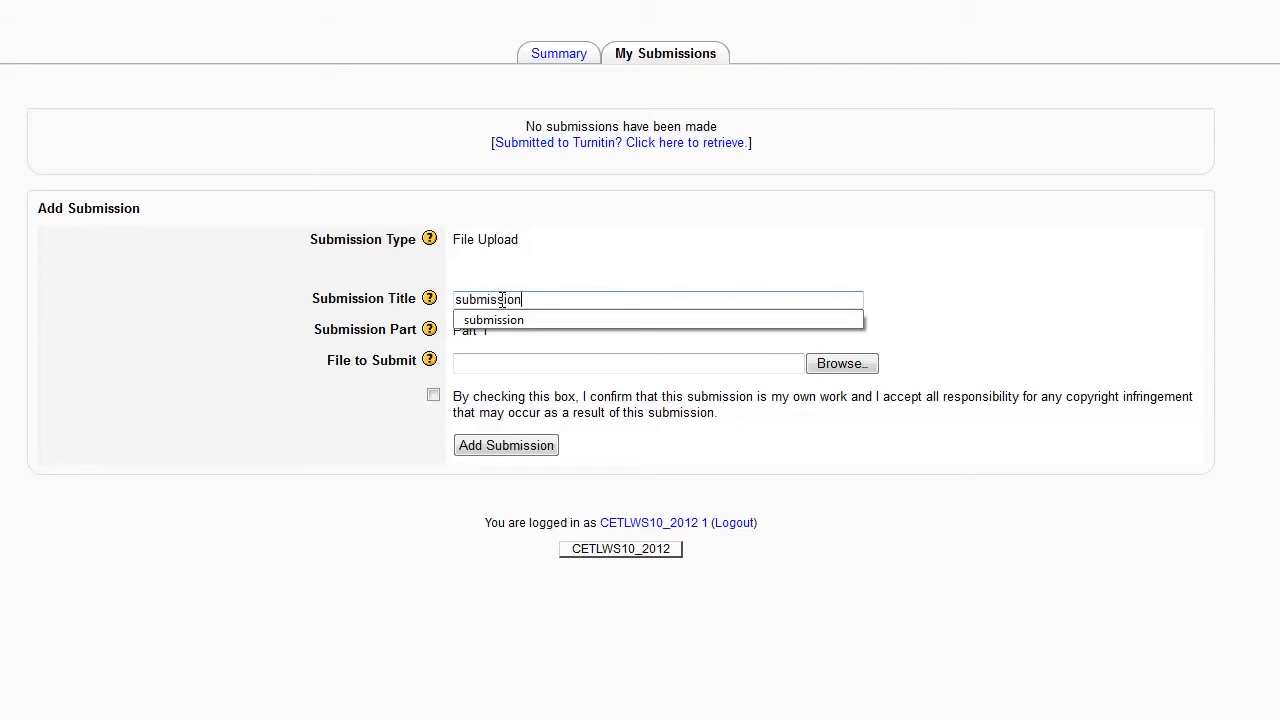
# Step: Attach Assignment Podcasting.doc from the desktop, confirm it is your own work, and add the submission
pyautogui.click(842, 363)
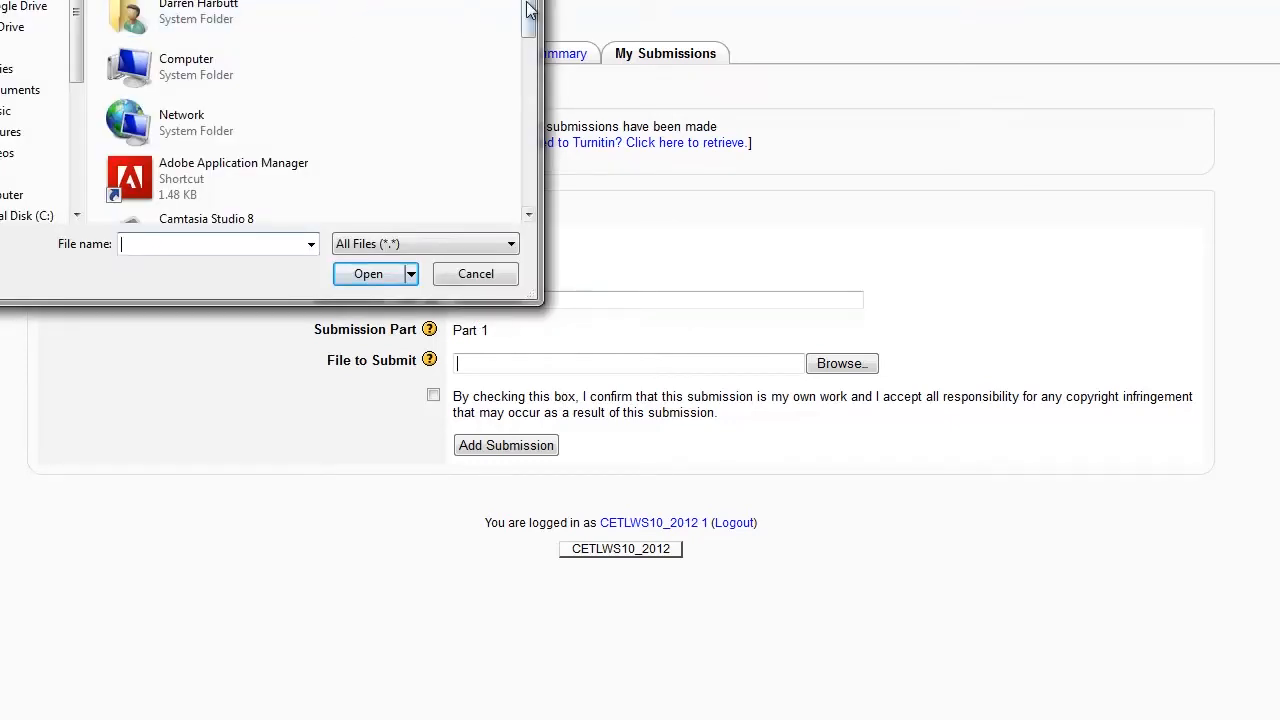
pyautogui.scroll(-5, 330, 60)
pyautogui.click(290, 130)
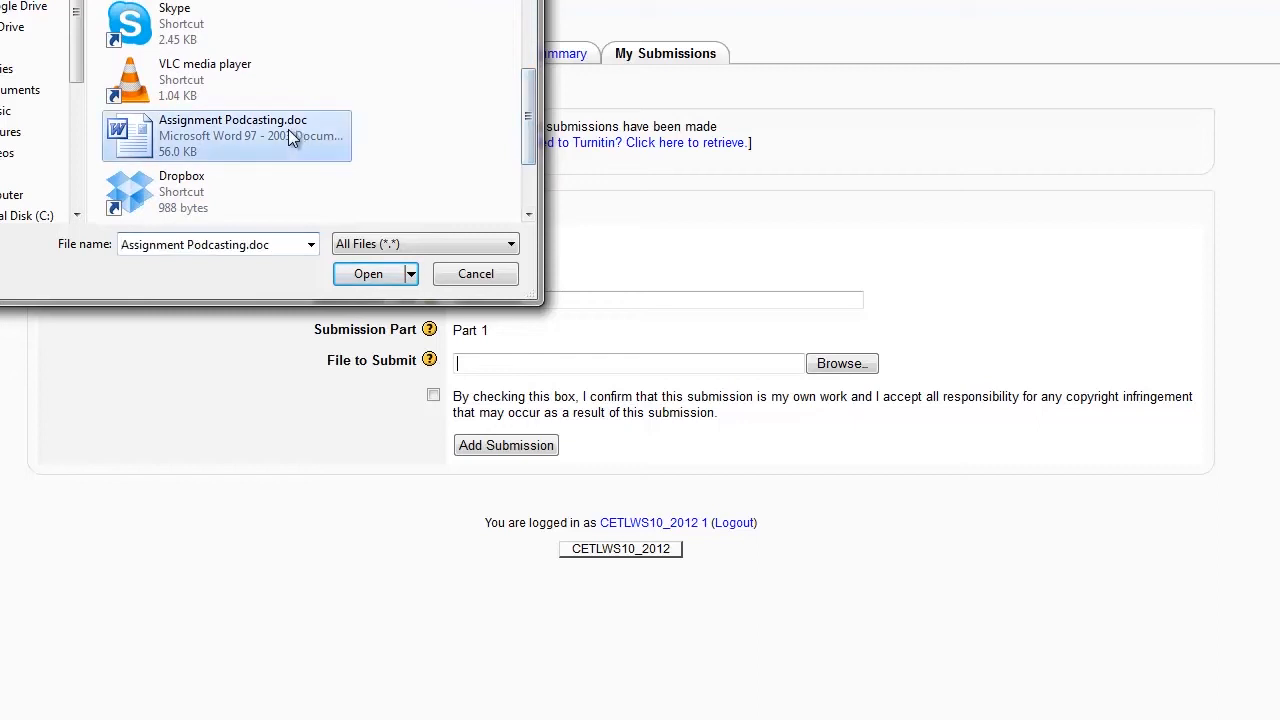
pyautogui.click(385, 280)
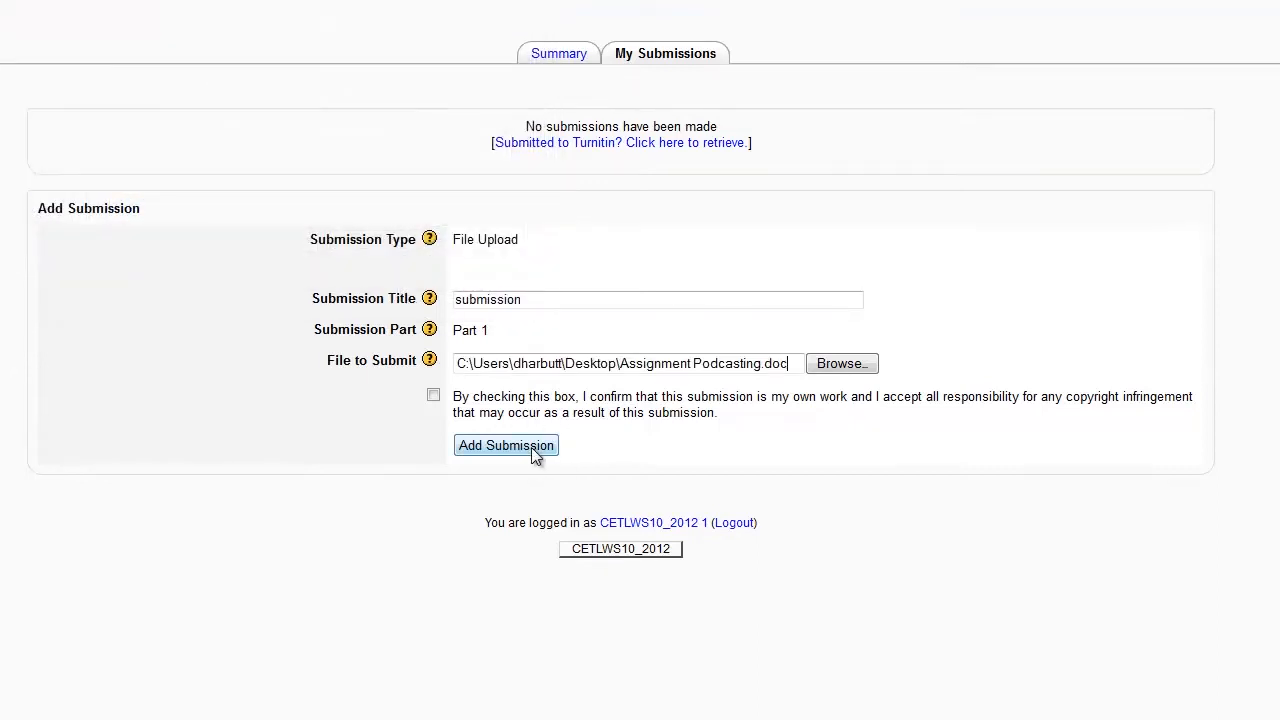
pyautogui.click(433, 396)
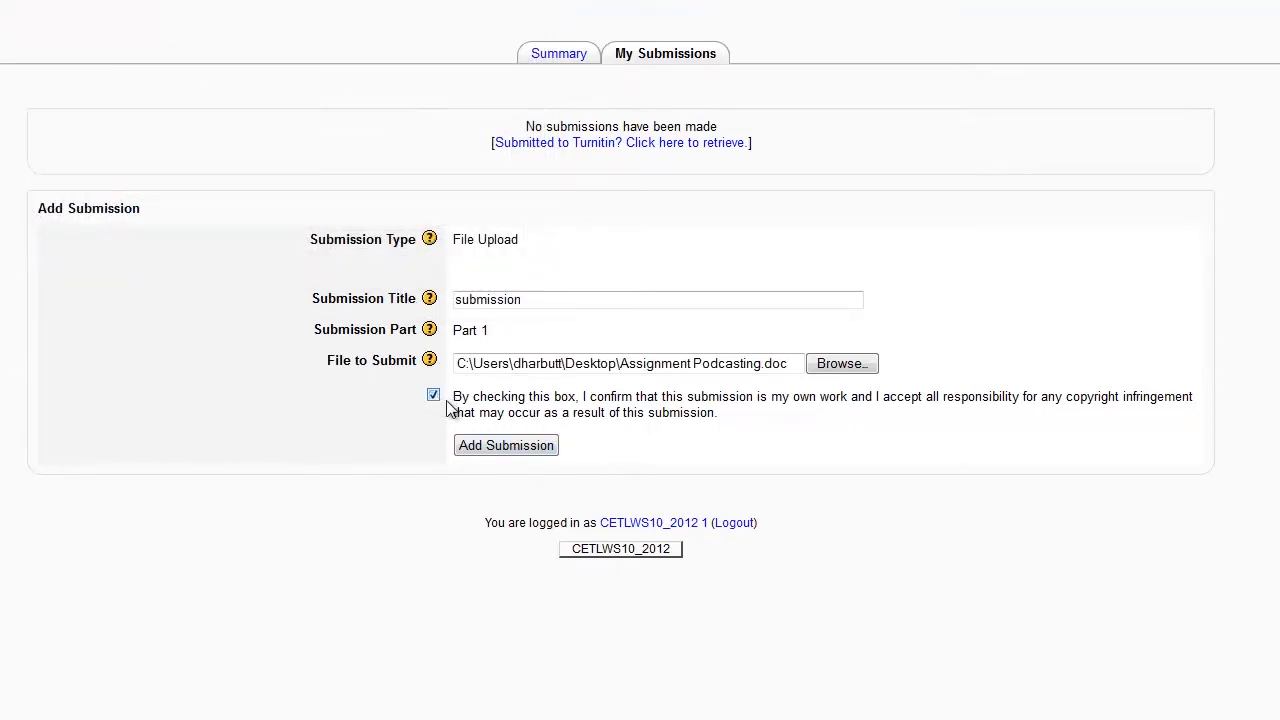
pyautogui.click(546, 433)
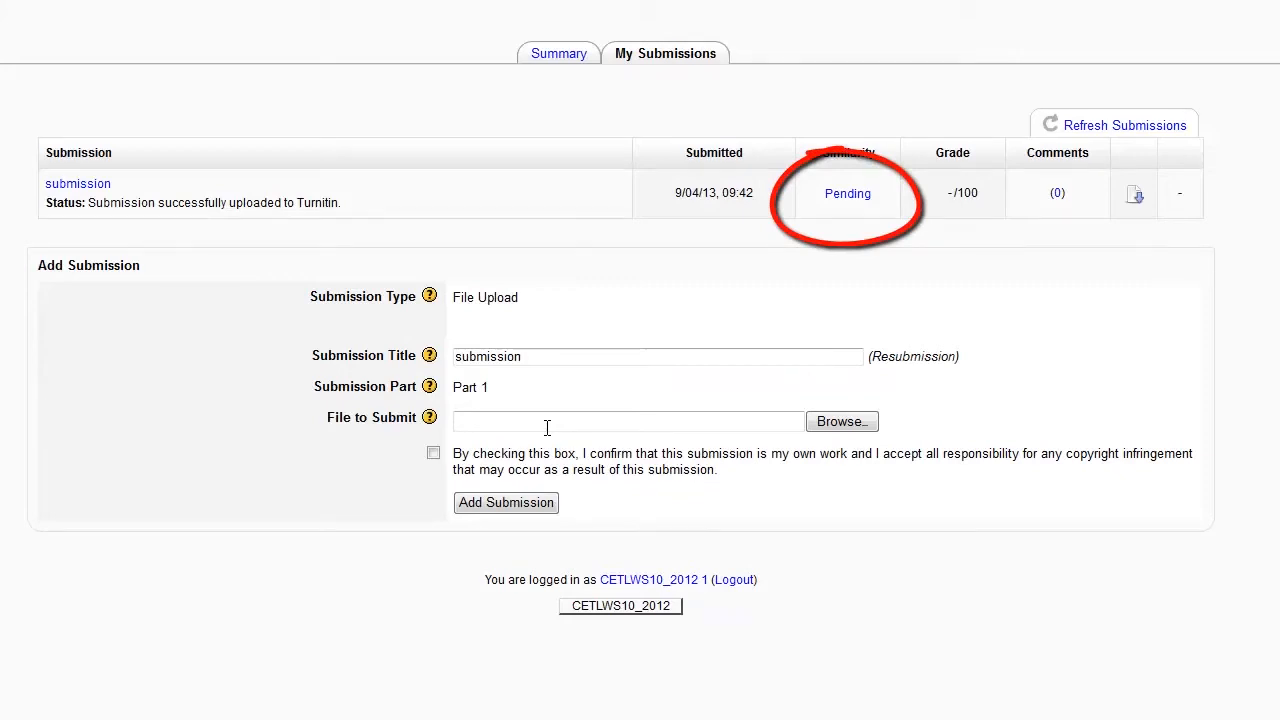
# Step: Refresh the submissions, open the similarity report, and inspect the source of the highlighted match under "What is a podcast?"
pyautogui.click(1100, 133)
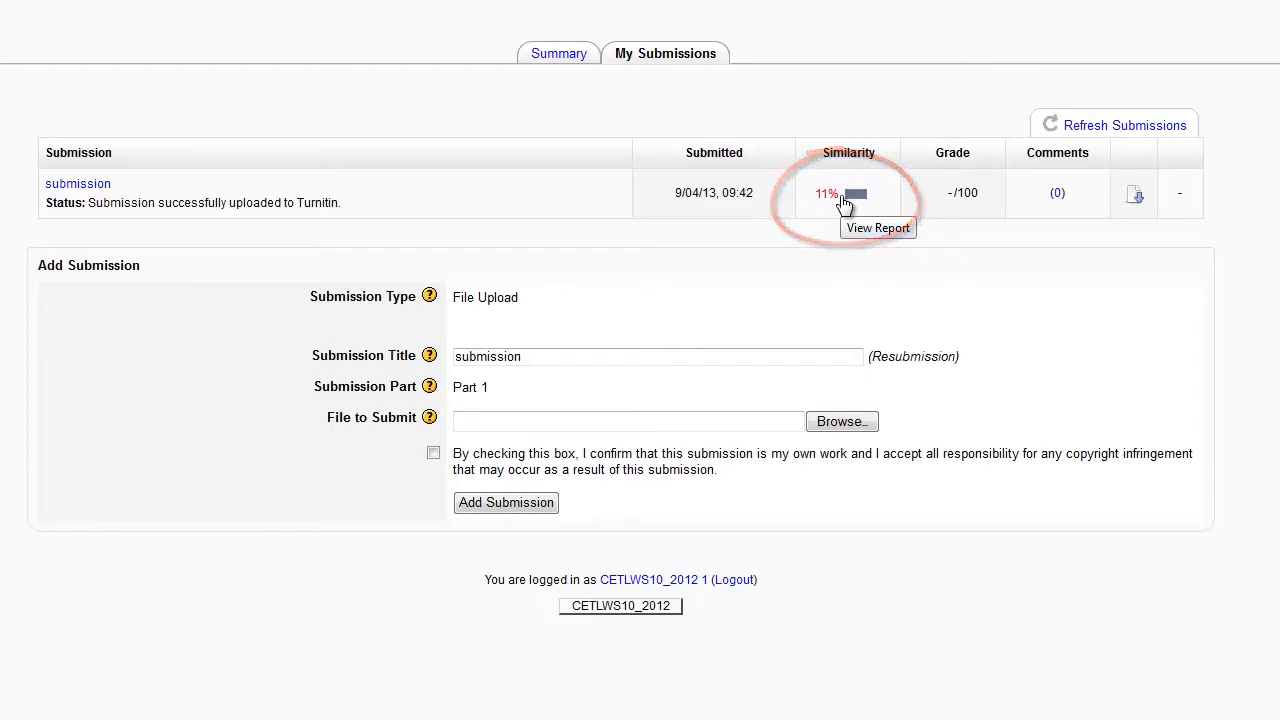
pyautogui.click(837, 200)
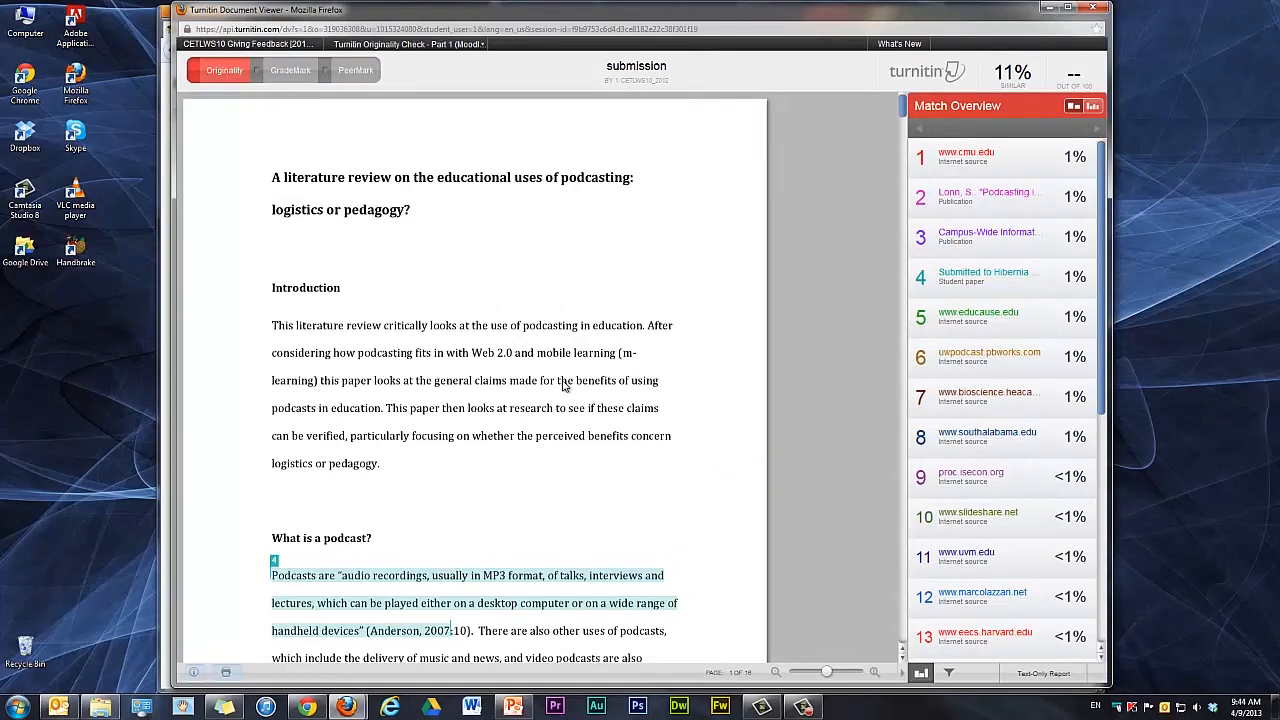
pyautogui.scroll(-4, 565, 390)
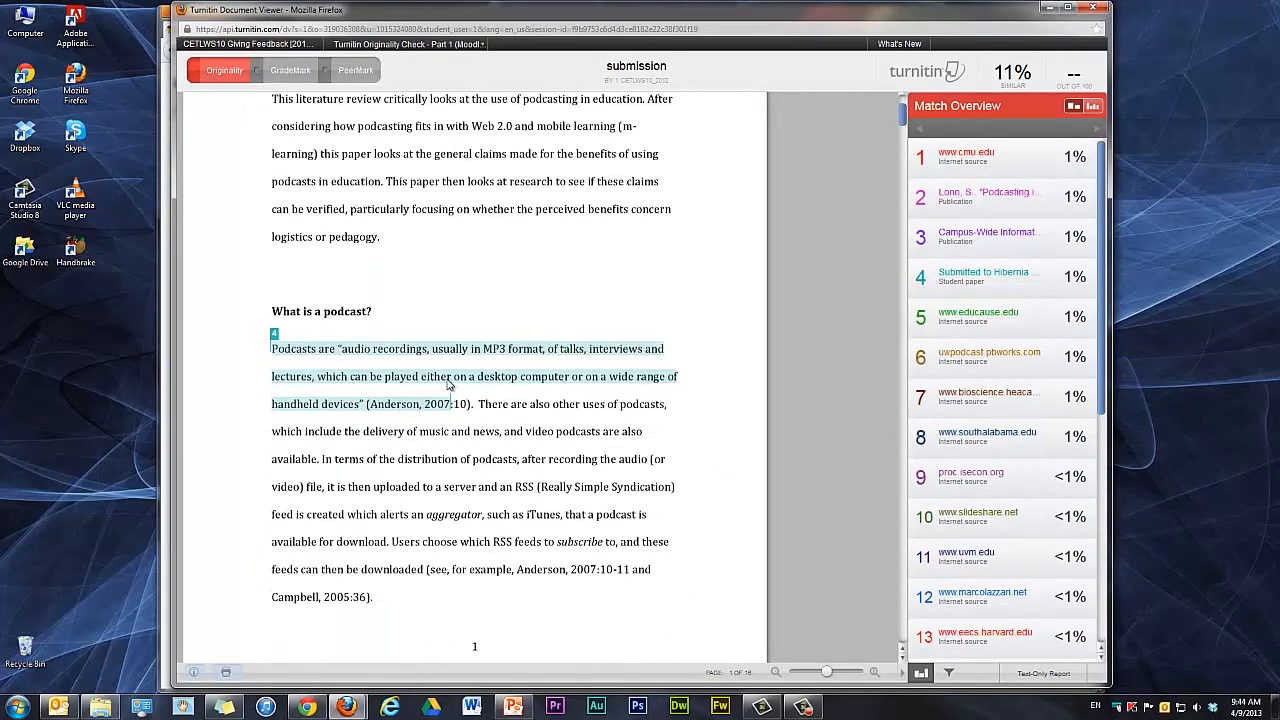
pyautogui.click(445, 388)
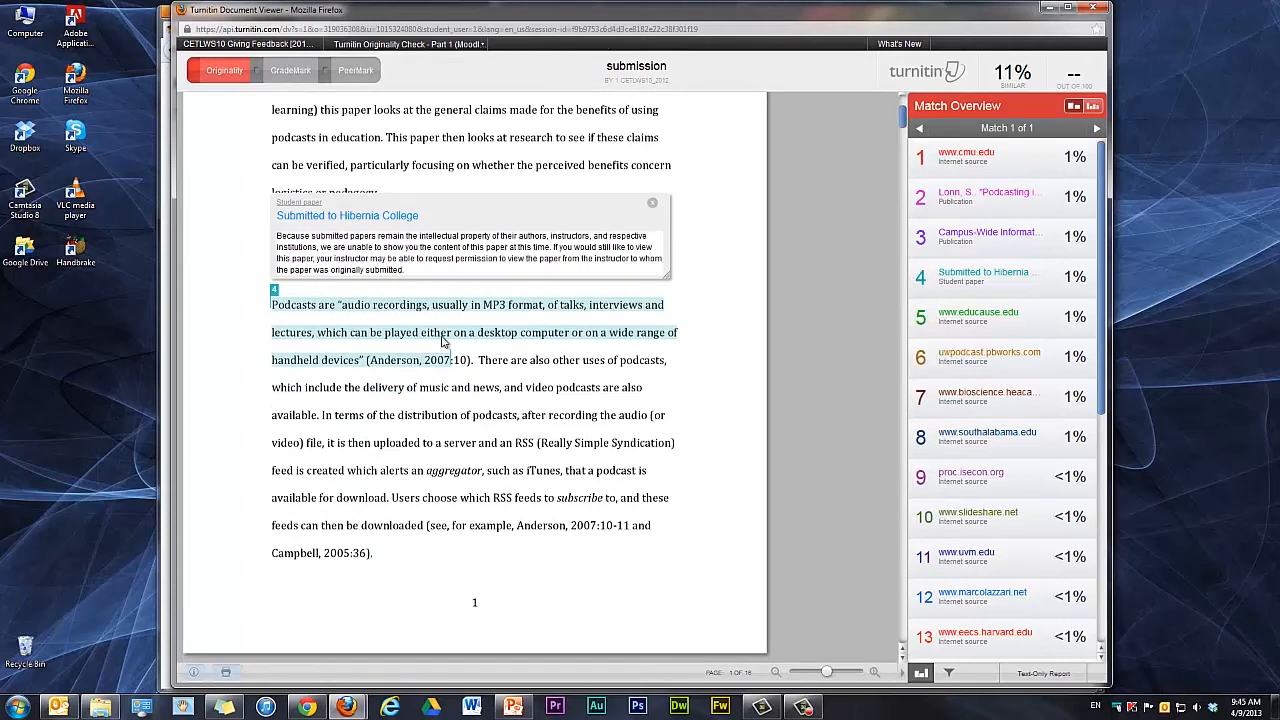
pyautogui.click(652, 203)
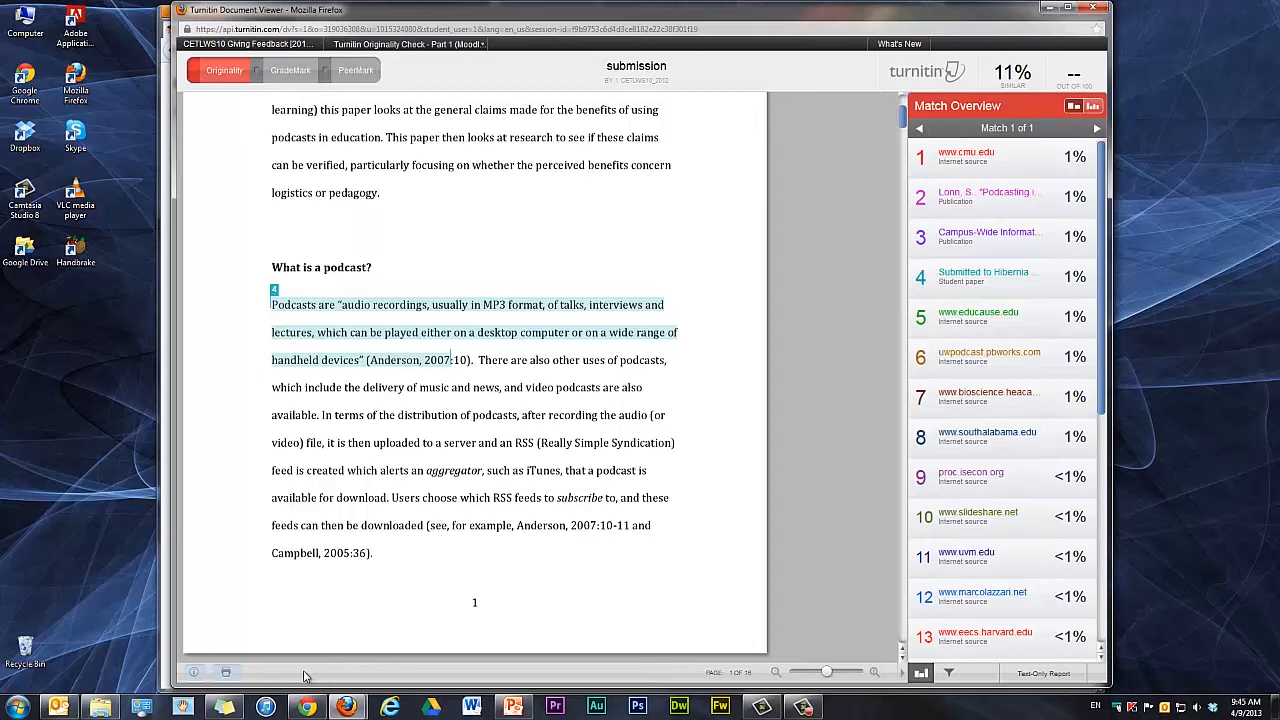
# Step: Download a PDF of the report's current view and save it as submission.pdf
pyautogui.click(226, 673)
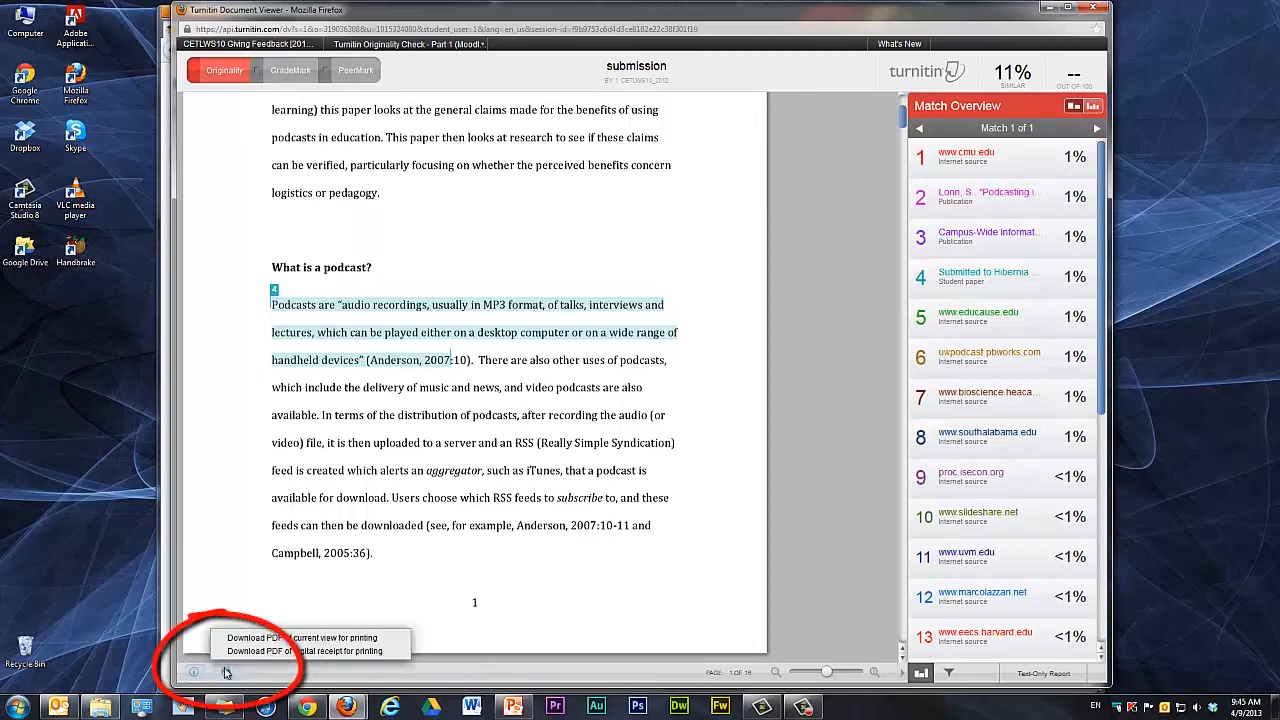
pyautogui.click(277, 639)
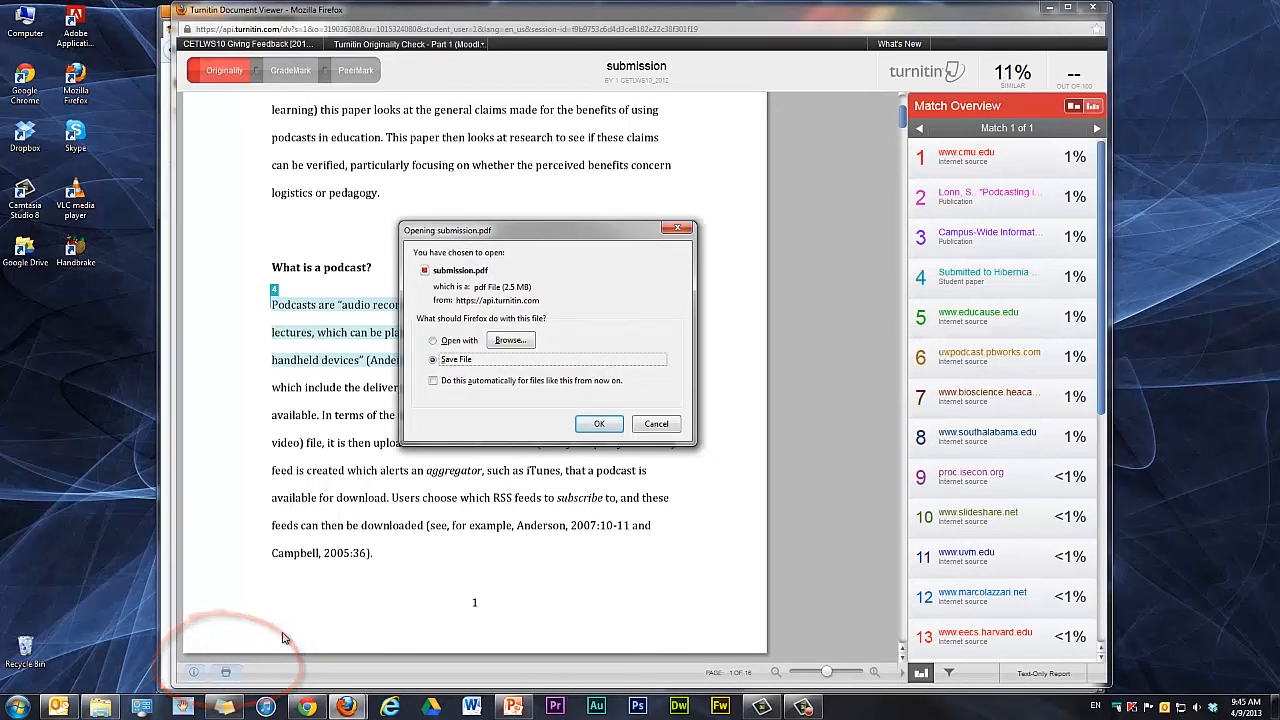
pyautogui.click(596, 427)
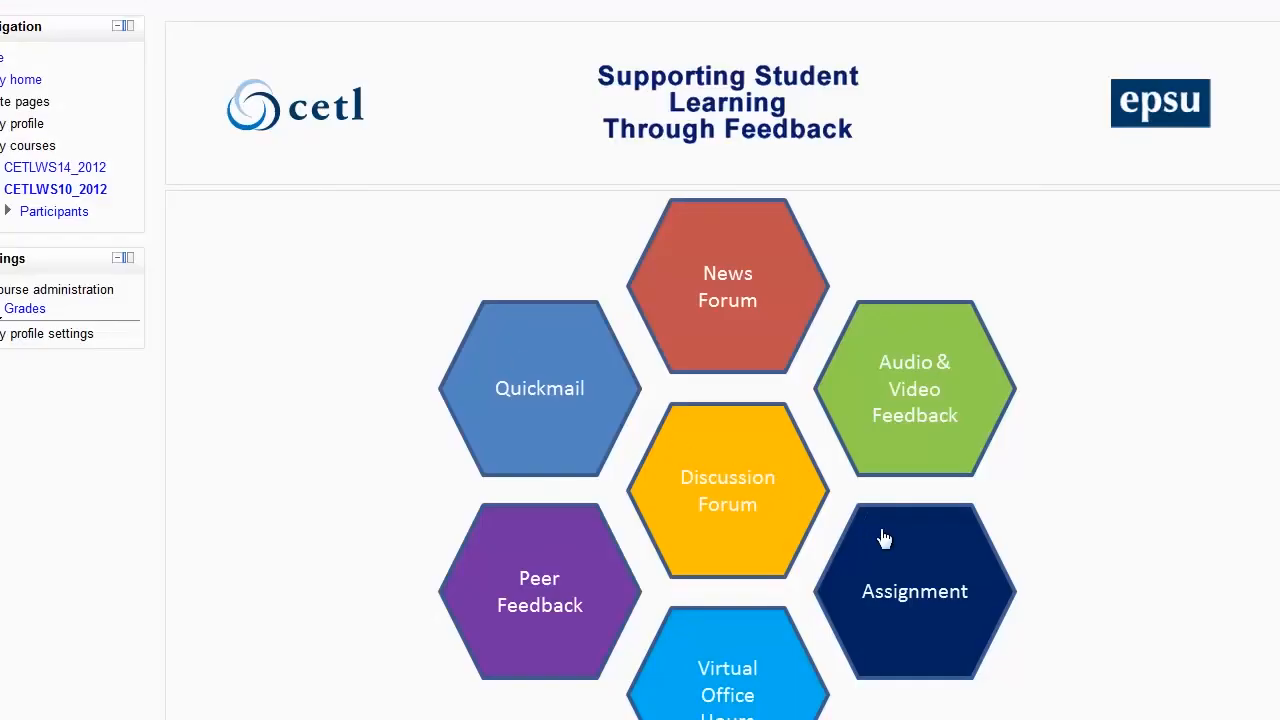
# Step: Submit Assignment Podcasting.doc and the submission.pdf report to the Assignment (Rubric) Submission activity and save the changes
pyautogui.click(903, 600)
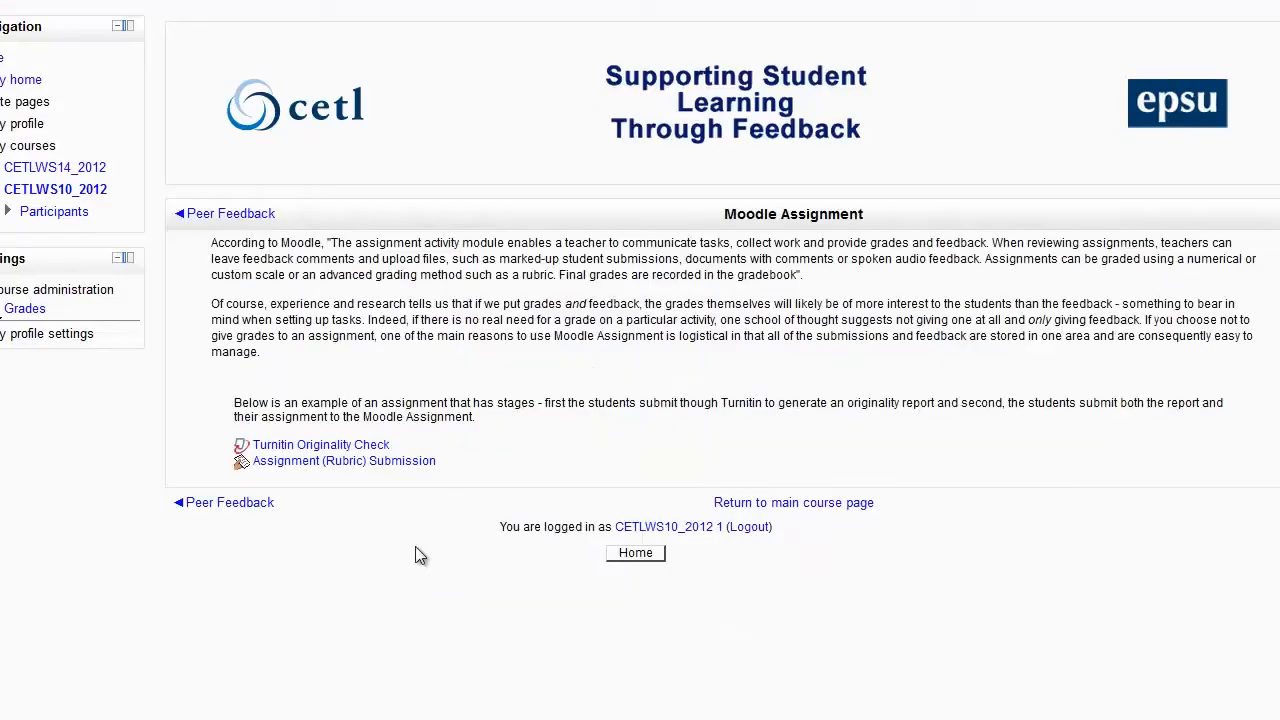
pyautogui.click(356, 466)
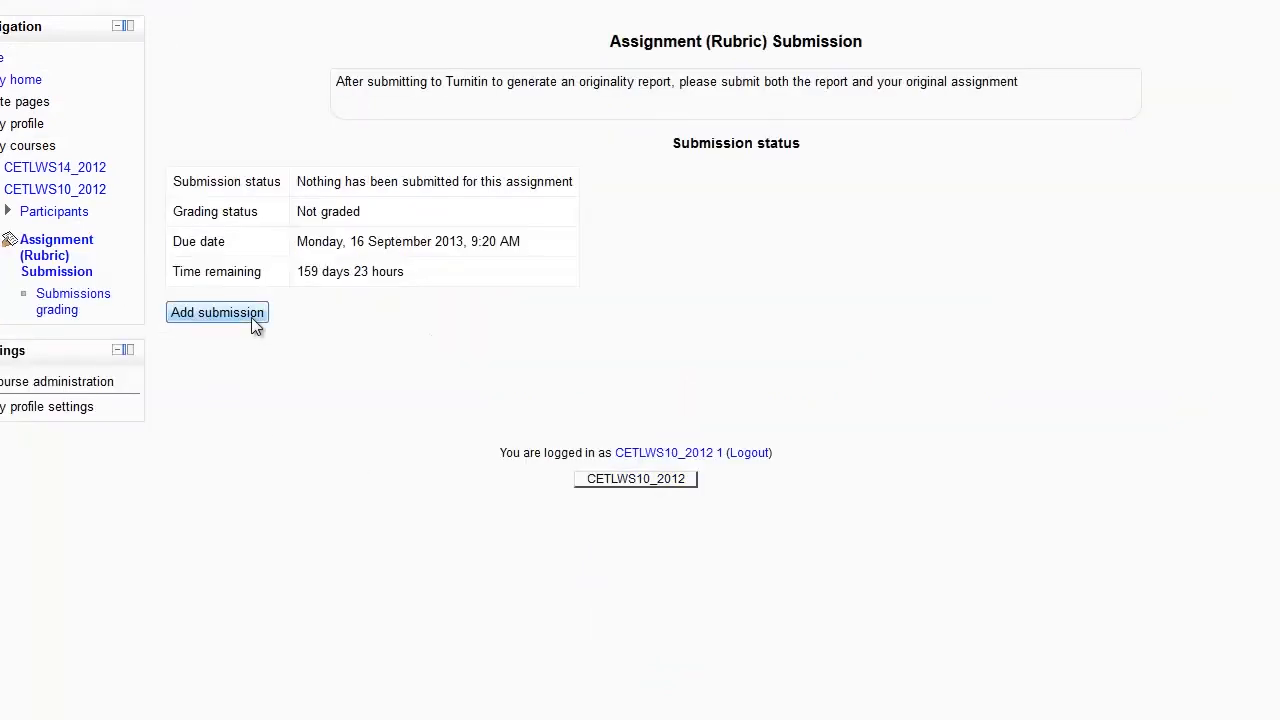
pyautogui.click(218, 313)
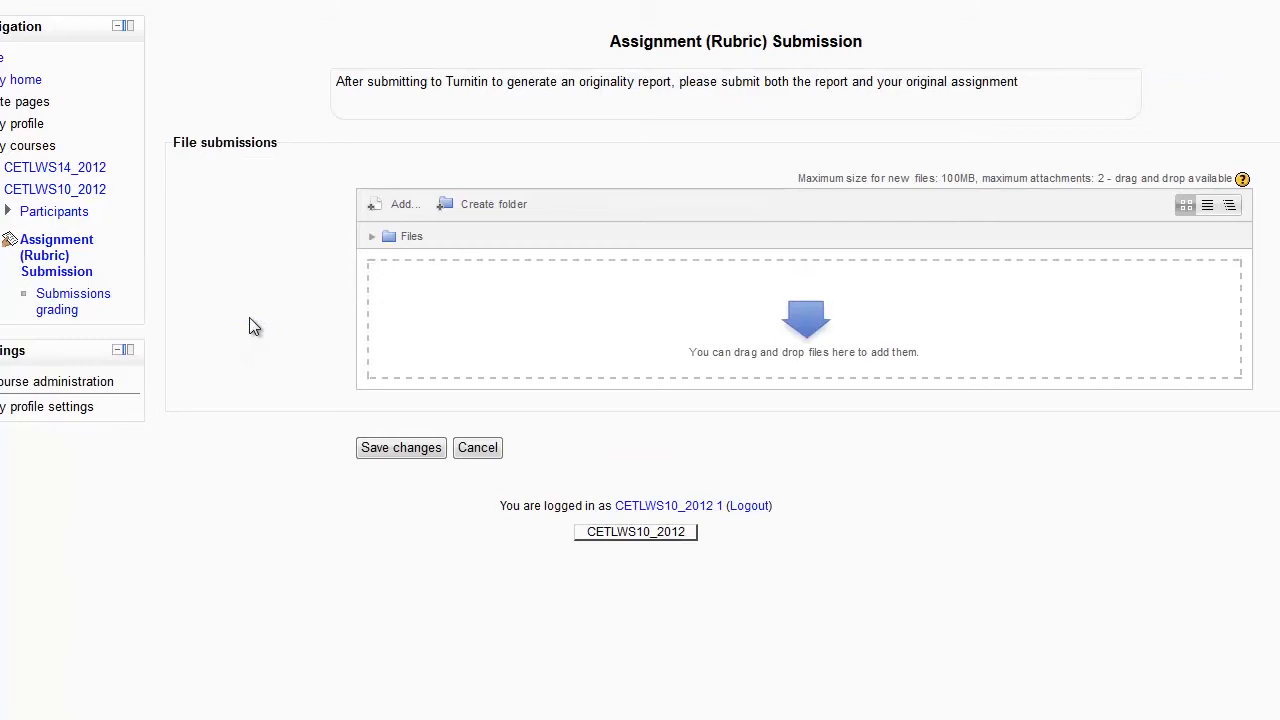
pyautogui.moveTo(0, 345); pyautogui.dragTo(628, 330)
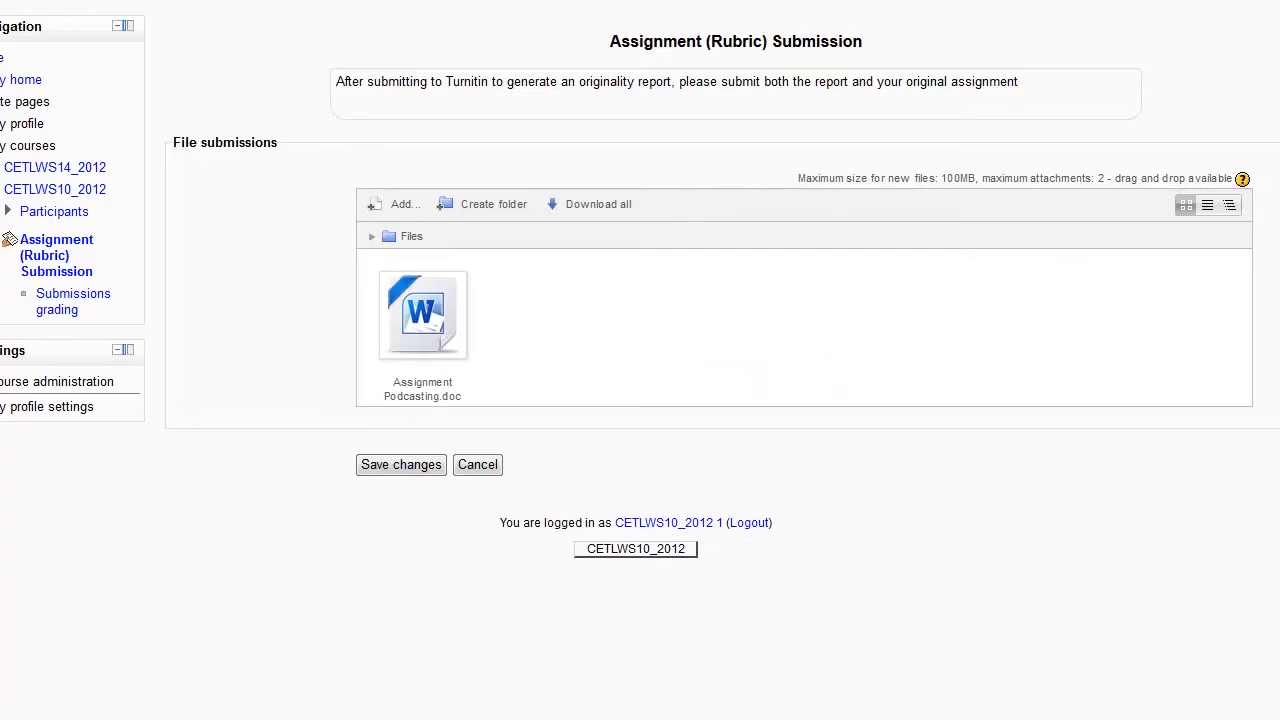
pyautogui.moveTo(422, 315); pyautogui.dragTo(566, 335)
pyautogui.click(416, 466)
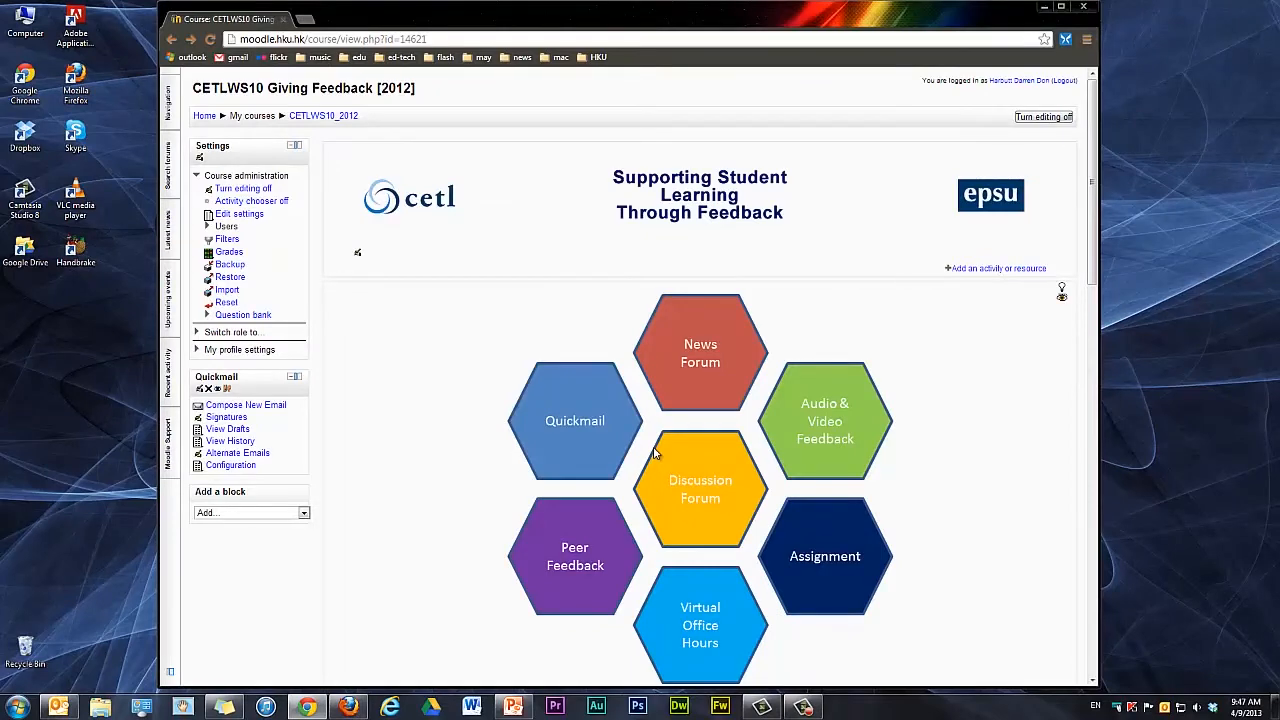
# Step: From the teacher account's course page, open Assignment (Rubric) Submission and display all submissions for grading
pyautogui.click(828, 553)
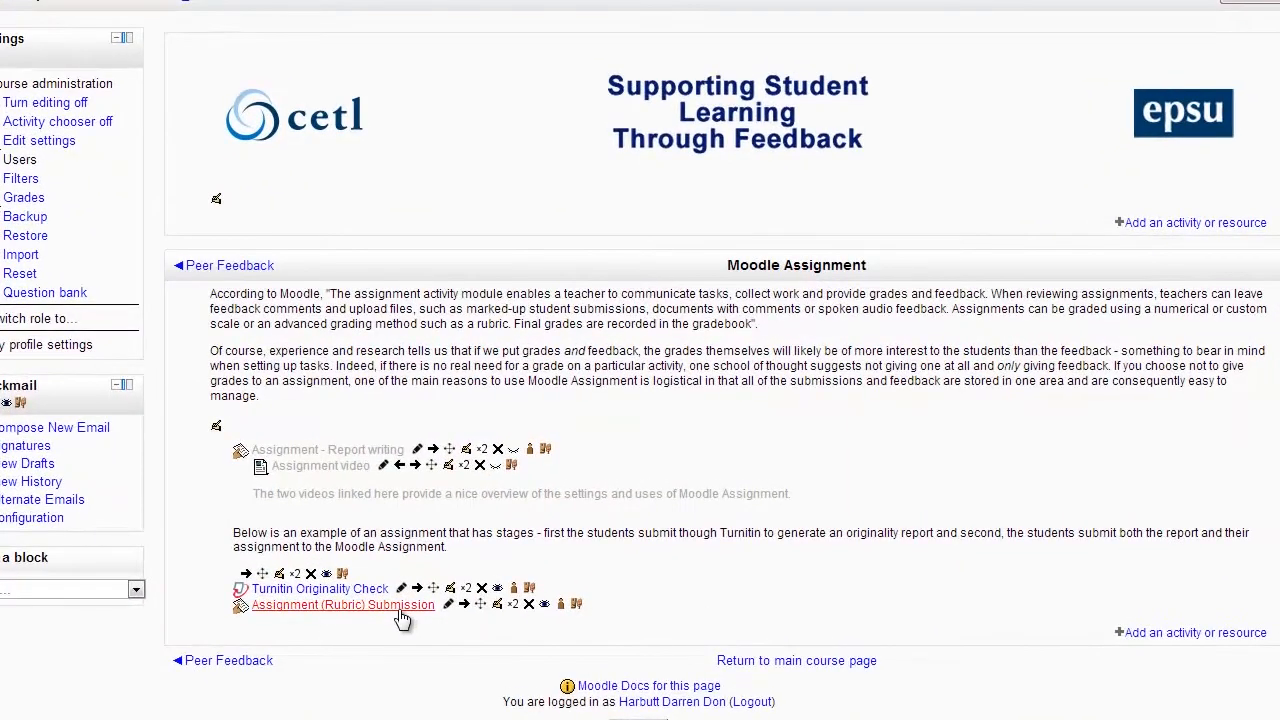
pyautogui.click(399, 608)
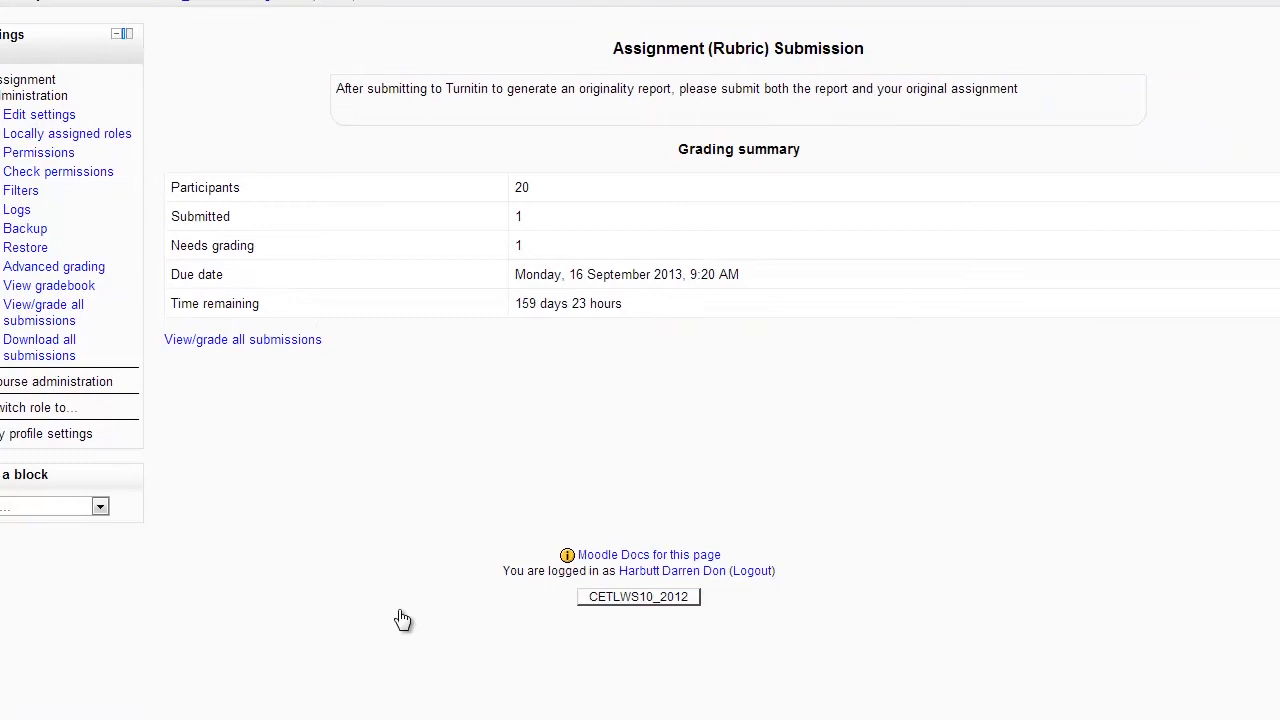
pyautogui.click(307, 341)
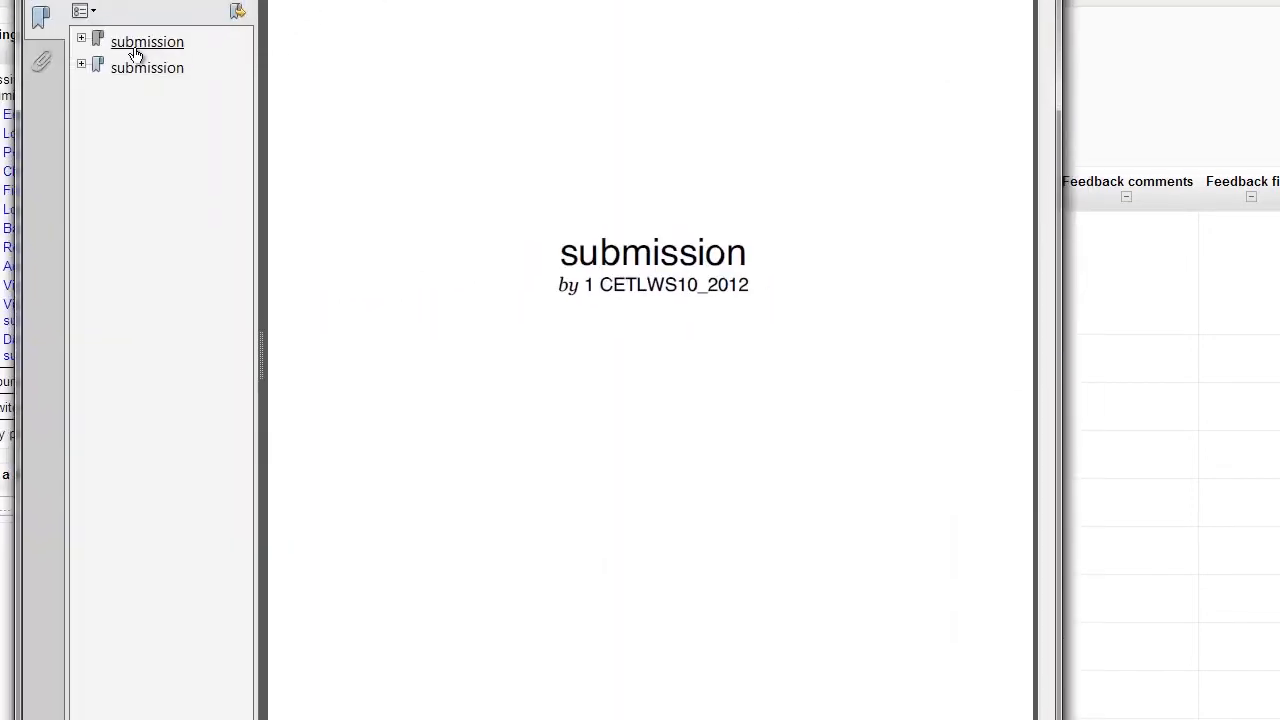
# Step: Examine the highlighted essay text and the originality report's source list in the submitted PDF, and close it
pyautogui.click(133, 44)
pyautogui.scroll(-5, 700, 165)
pyautogui.scroll(-10, 698, 174)
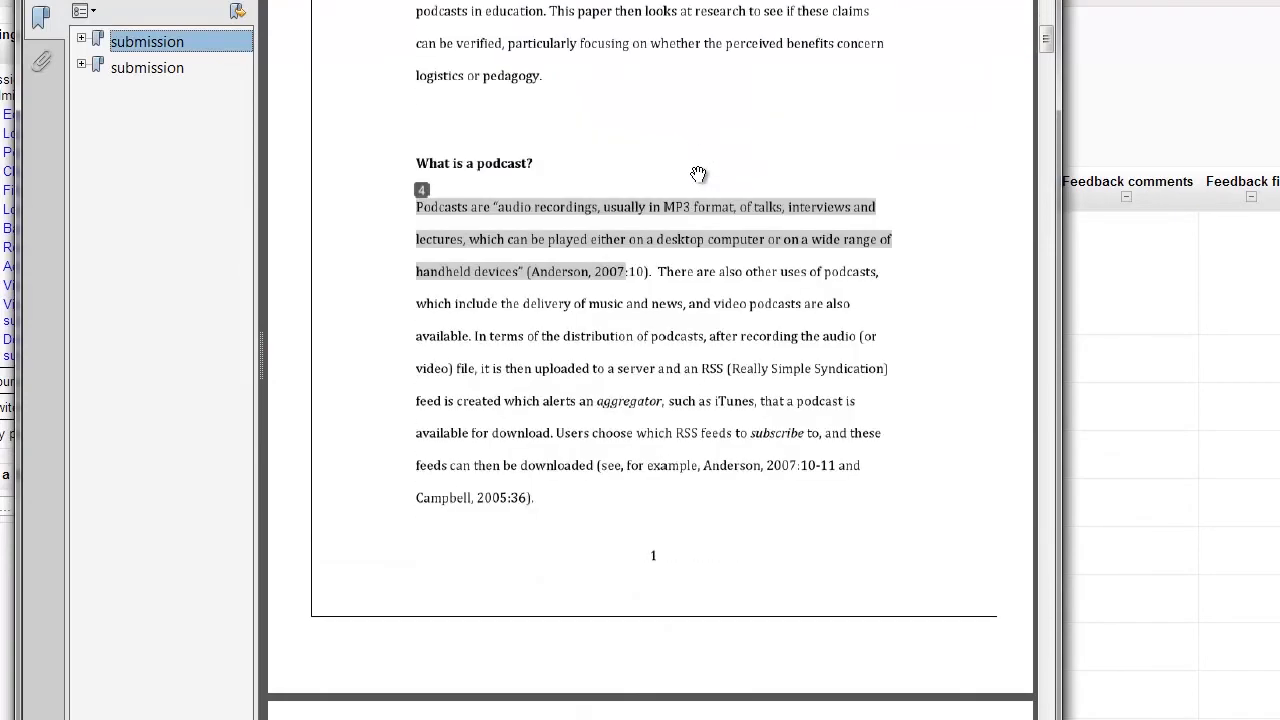
pyautogui.click(158, 76)
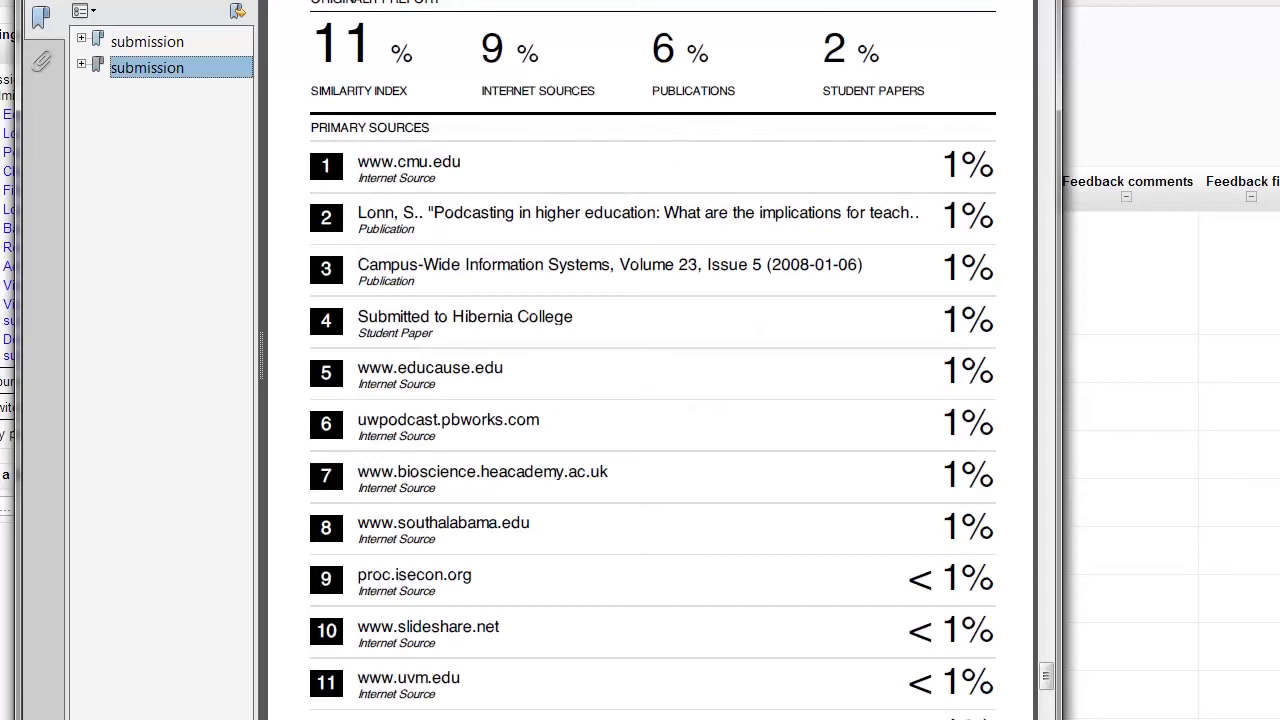
pyautogui.hotkey('ctrl', 'w')
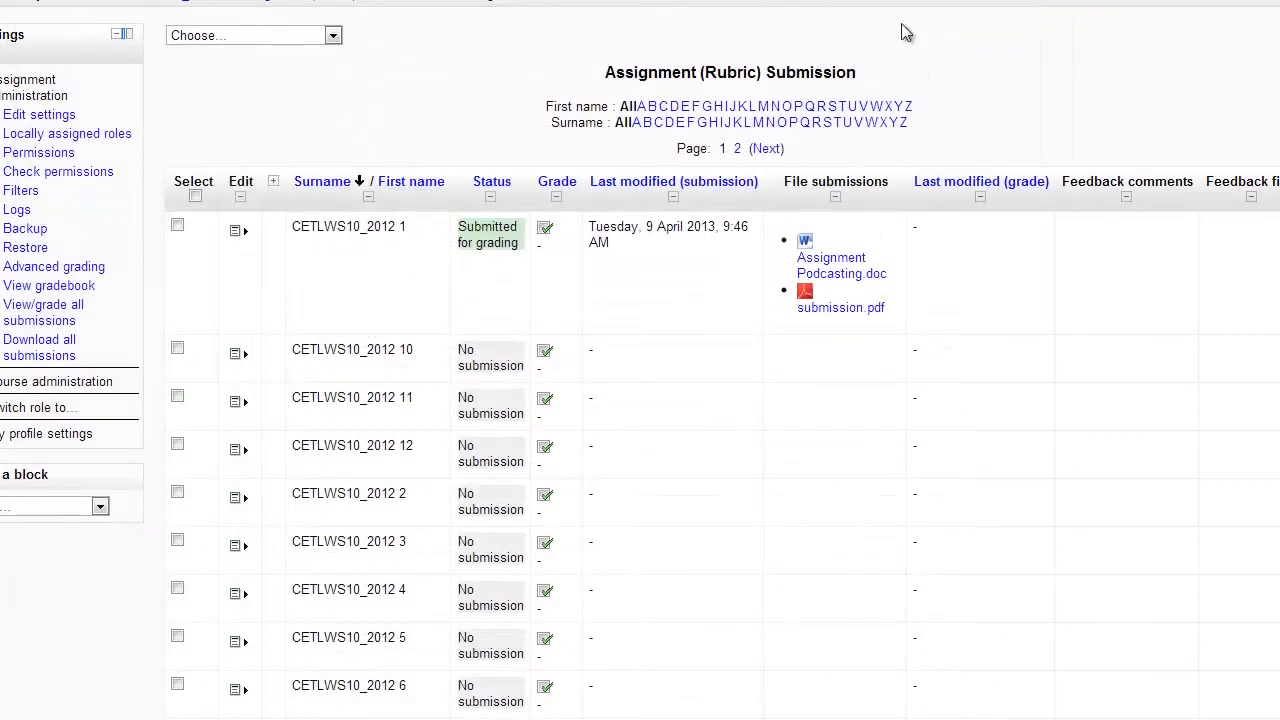
# Step: Open the first student's Assignment Podcasting.doc in Word and go to that student's grading page
pyautogui.click(838, 265)
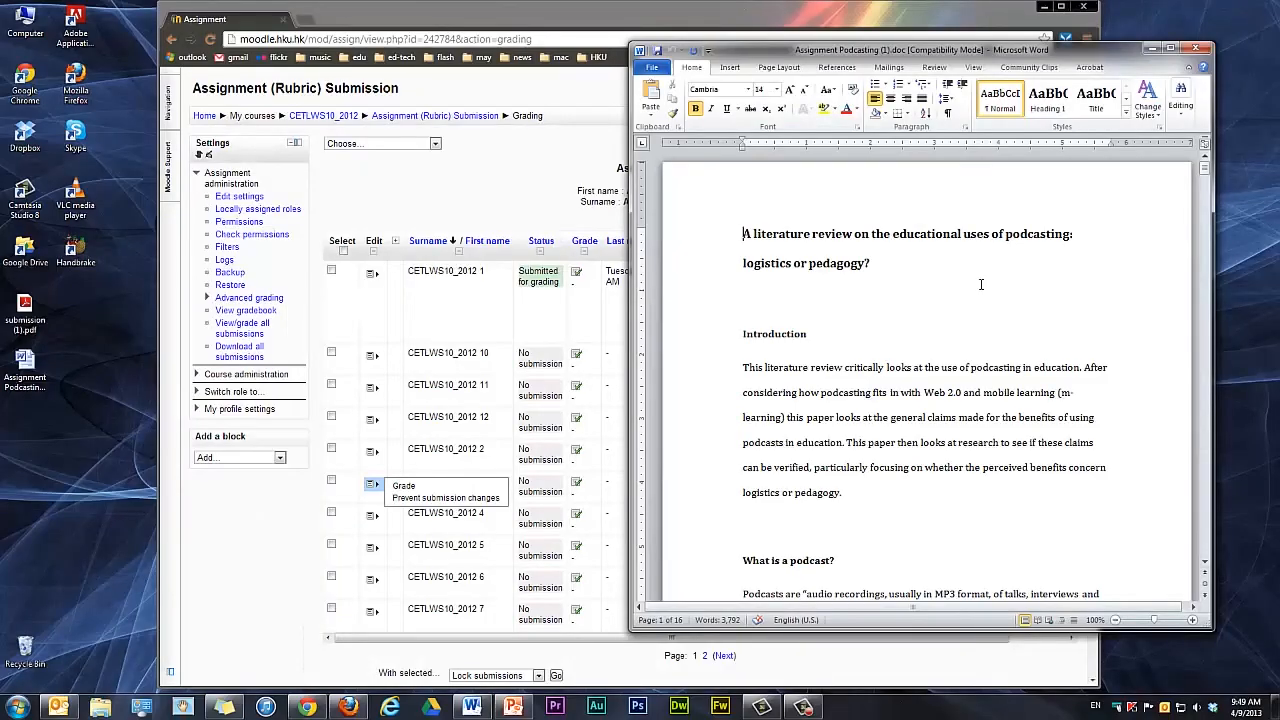
pyautogui.click(547, 162)
pyautogui.click(576, 275)
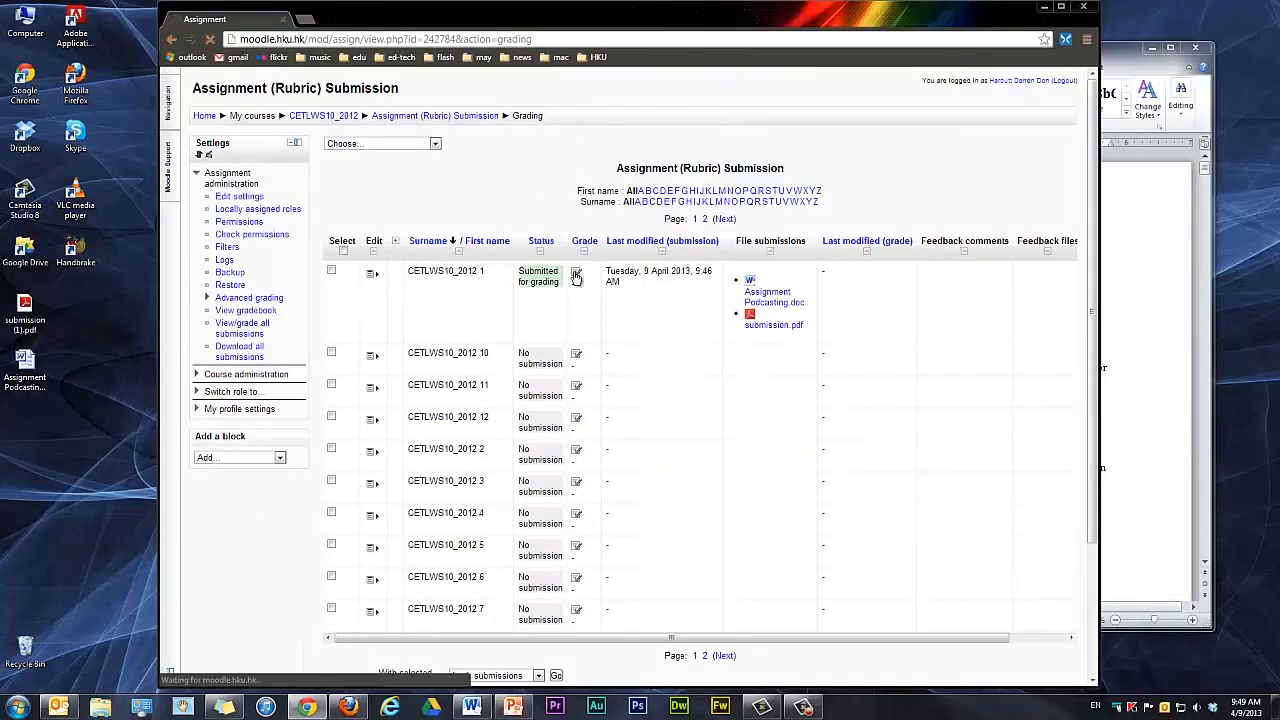
# Step: Narrow the browser window so the grading rubric fits beside the Word document, and bring the rubric criteria into view
pyautogui.scroll(-3, 923, 357)
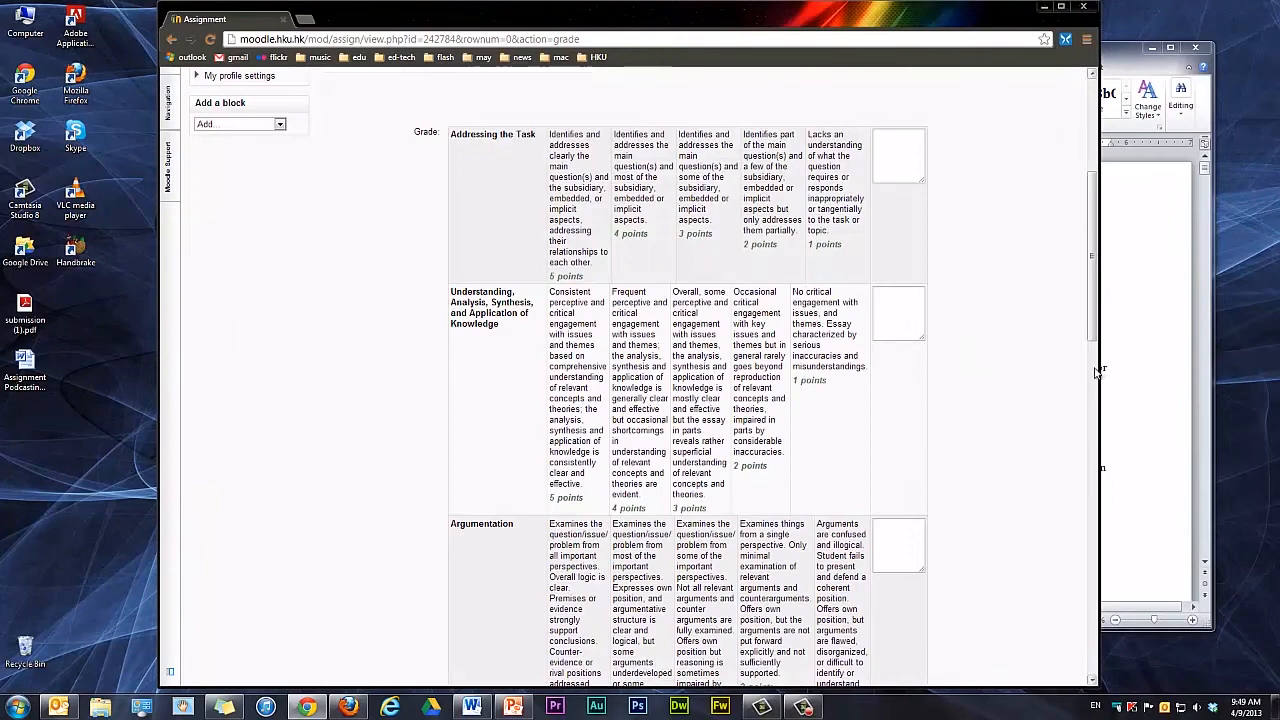
pyautogui.moveTo(1100, 366); pyautogui.dragTo(862, 366)
pyautogui.scroll(-3, 600, 570)
pyautogui.moveTo(578, 514); pyautogui.dragTo(624, 517)
# Step: Add a Word review comment reading "good" to the phrase "in with Web 2.0 and mobile learning (m-" in the essay's Introduction
pyautogui.click(1051, 475)
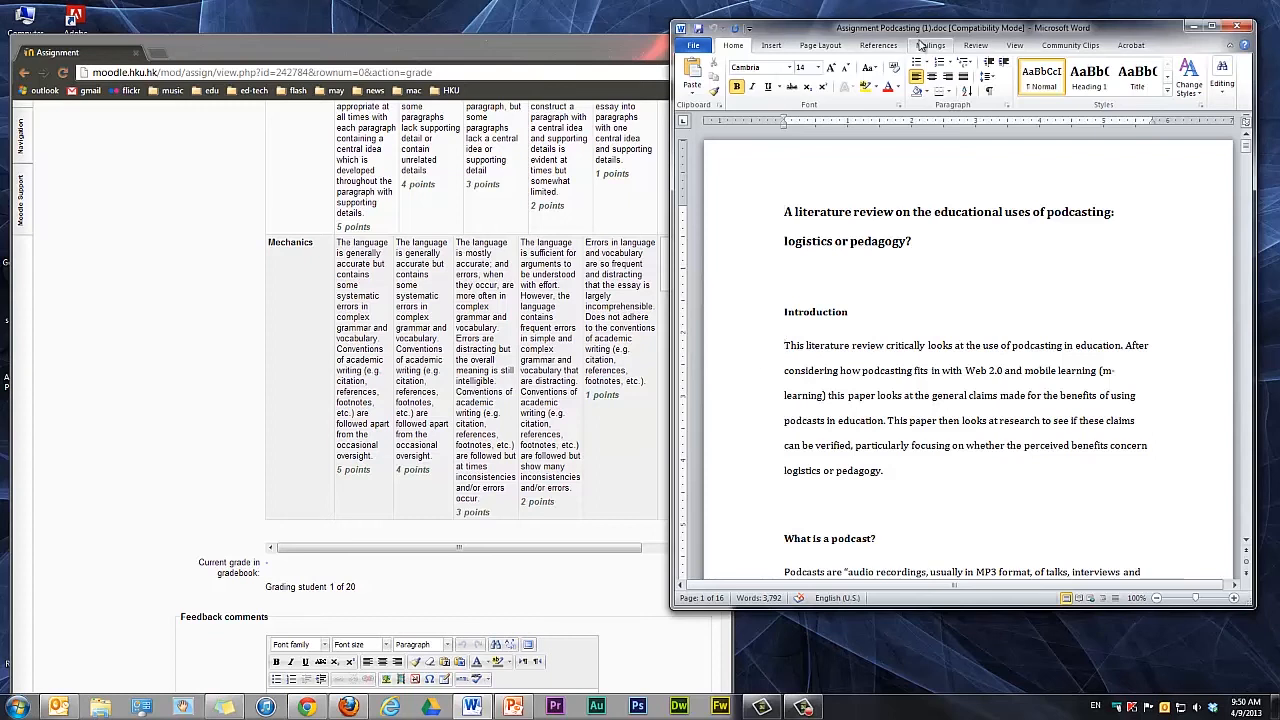
pyautogui.click(970, 47)
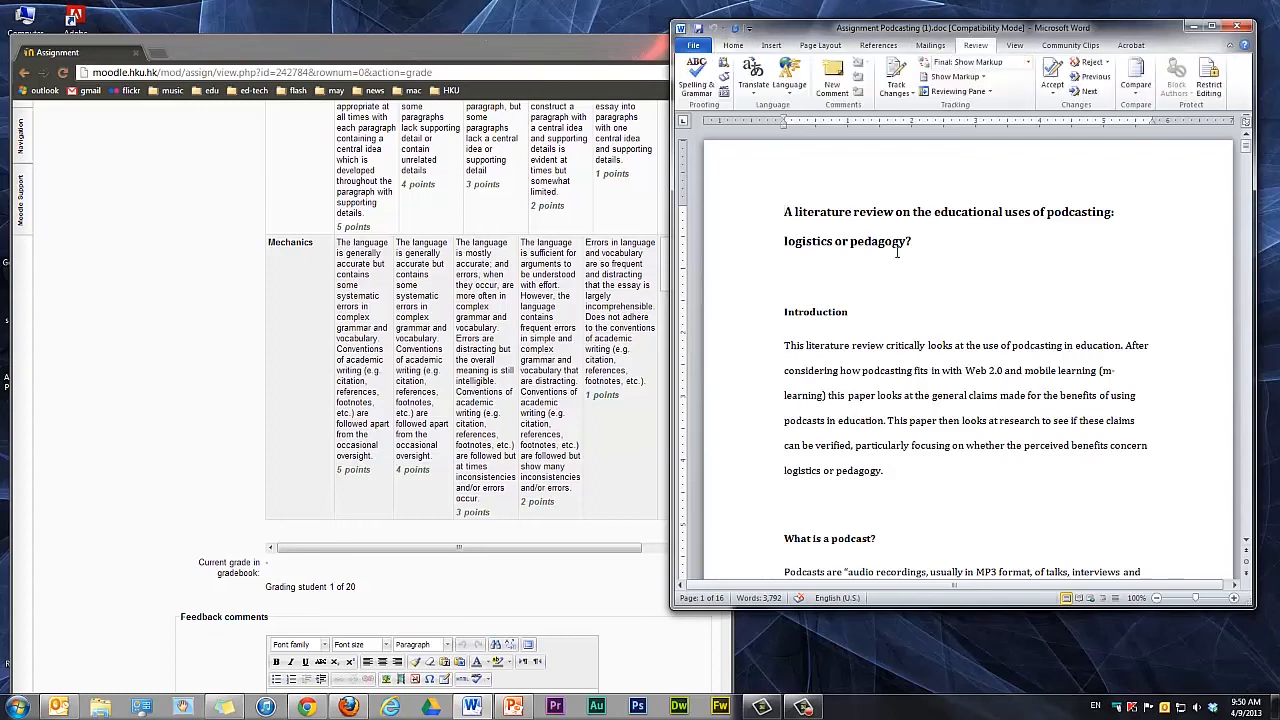
pyautogui.moveTo(785, 395); pyautogui.dragTo(933, 376)
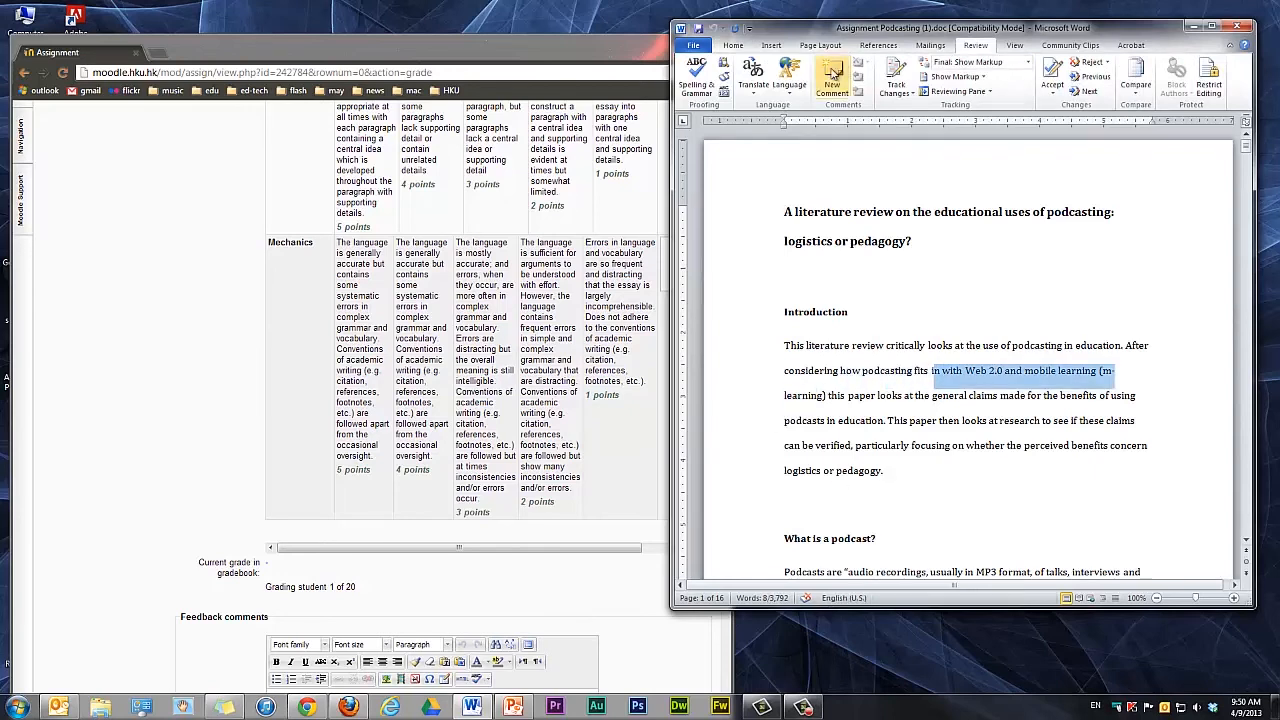
pyautogui.click(833, 74)
pyautogui.write('good')
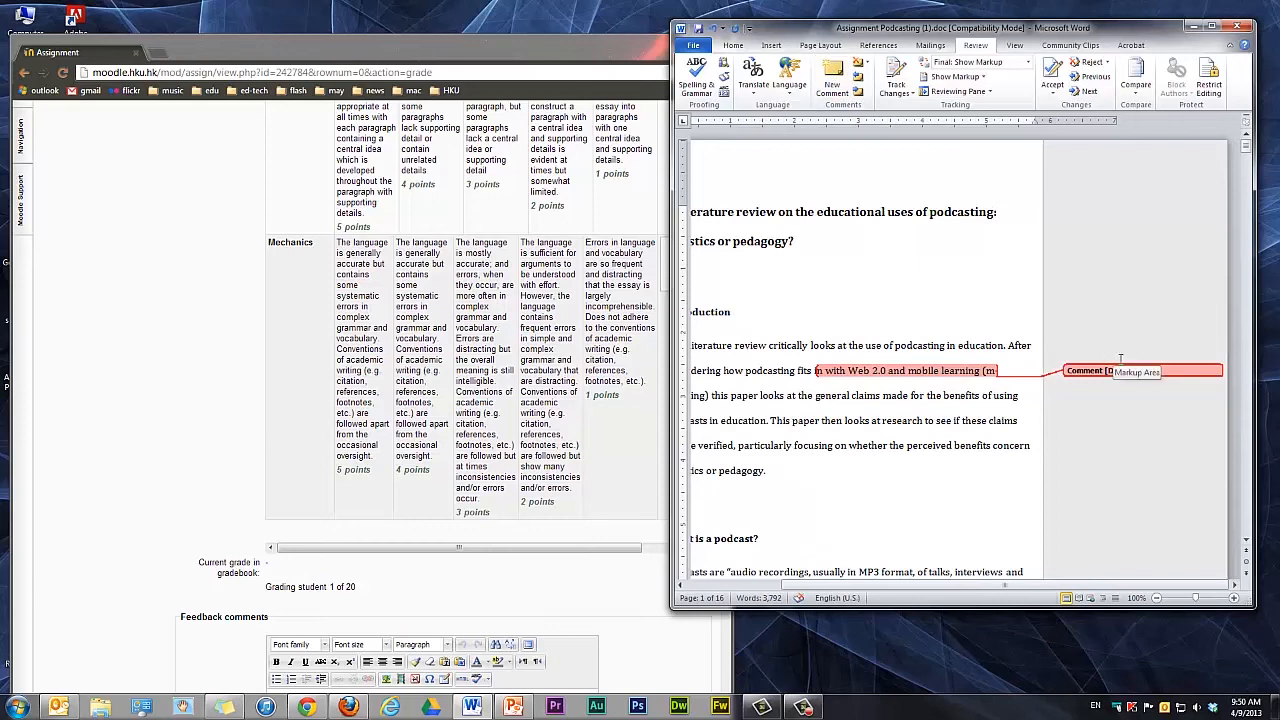
# Step: In the Moodle rubric, award 5 points for Addressing the Task and Structure / Organization, and 4 points for Understanding, Argumentation and Mechanics
pyautogui.click(157, 390)
pyautogui.scroll(8, 484, 332)
pyautogui.scroll(3, 484, 332)
pyautogui.click(368, 312)
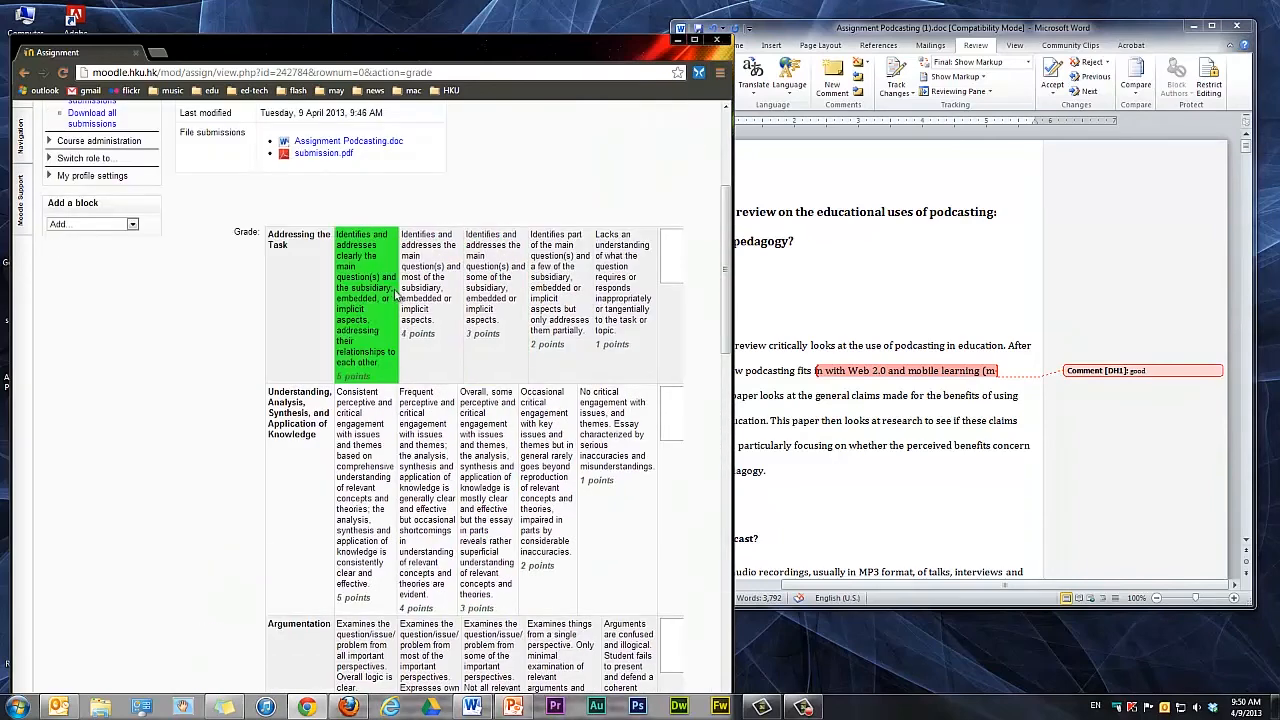
pyautogui.click(455, 510)
pyautogui.scroll(-2, 450, 520)
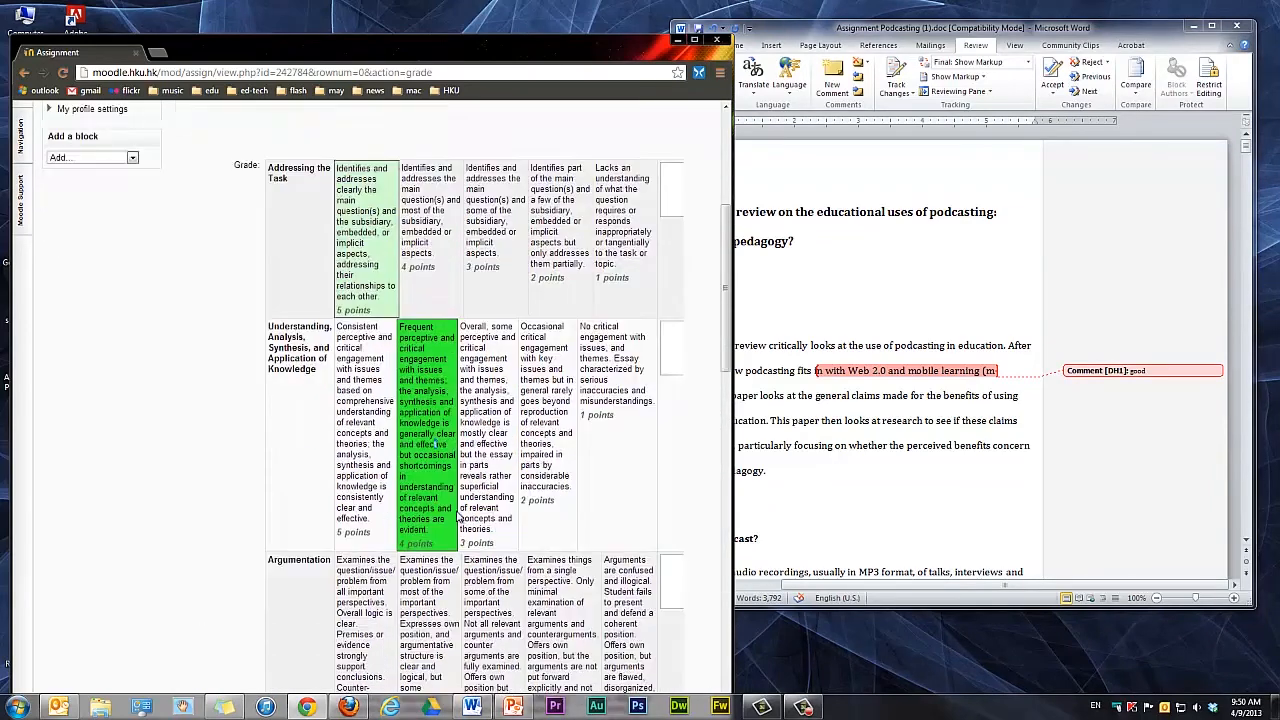
pyautogui.click(447, 537)
pyautogui.scroll(-3, 440, 540)
pyautogui.click(379, 557)
pyautogui.scroll(-3, 500, 470)
pyautogui.click(420, 560)
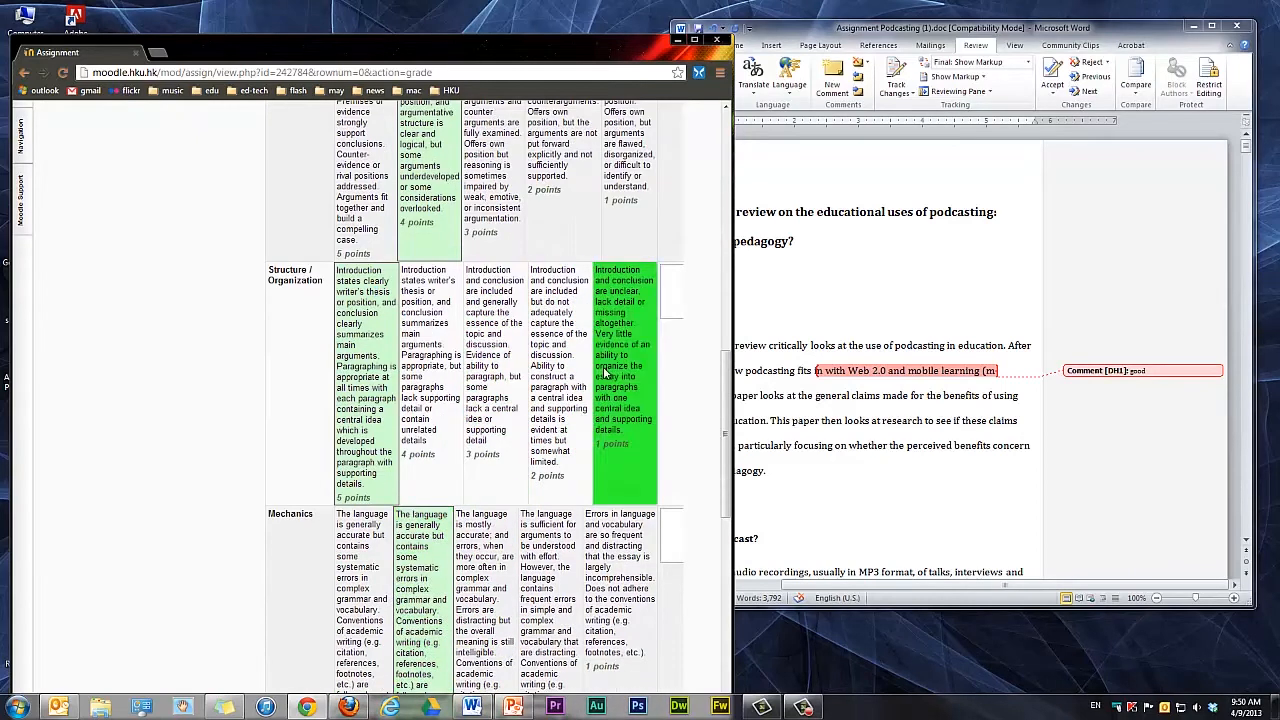
# Step: Minimize the commented Word document and enter "Well done" as the student's feedback comment on the grading page
pyautogui.scroll(-6, 640, 450)
pyautogui.click(897, 378)
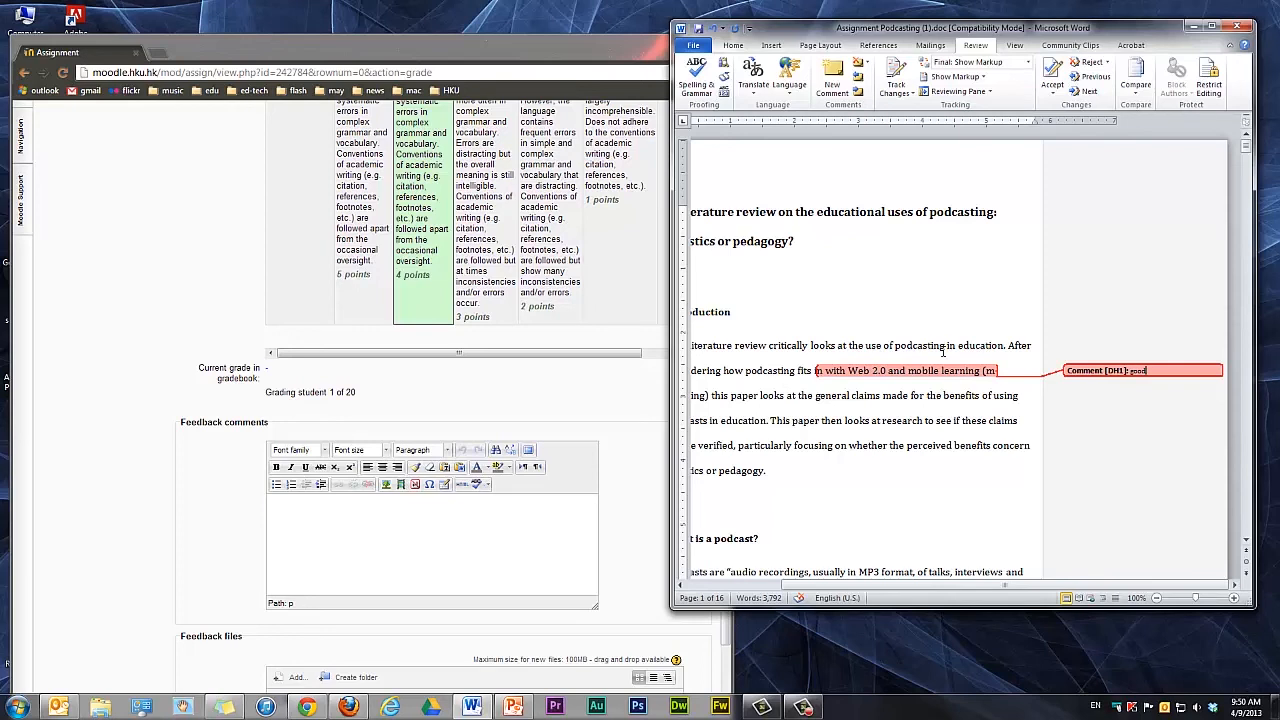
pyautogui.click(1190, 26)
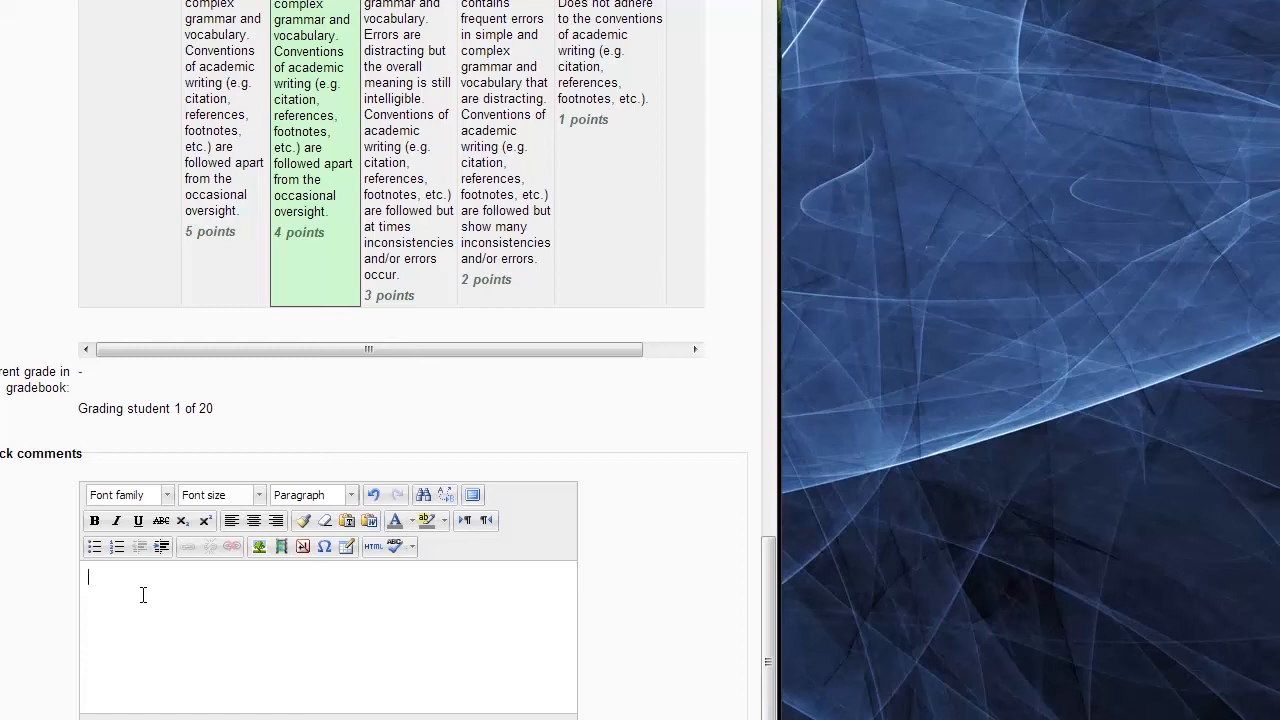
pyautogui.write('Well done')
pyautogui.scroll(-2, 200, 612)
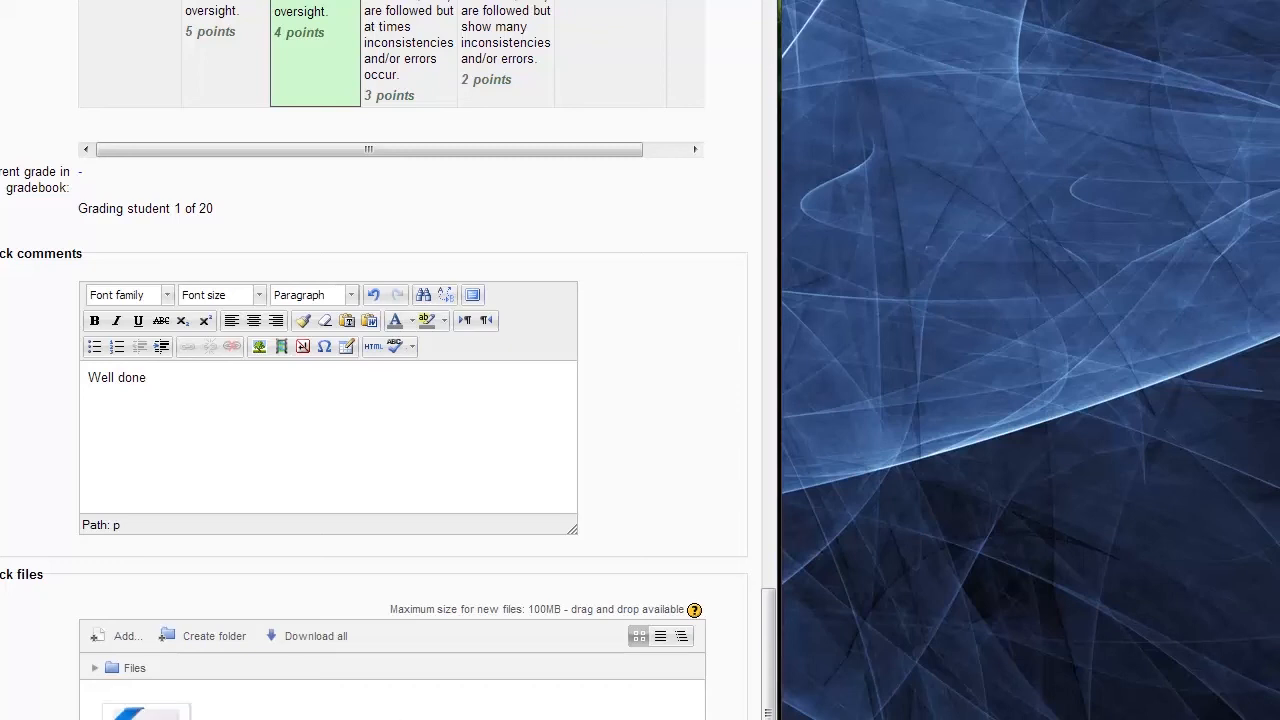
pyautogui.scroll(-2, 374, 400)
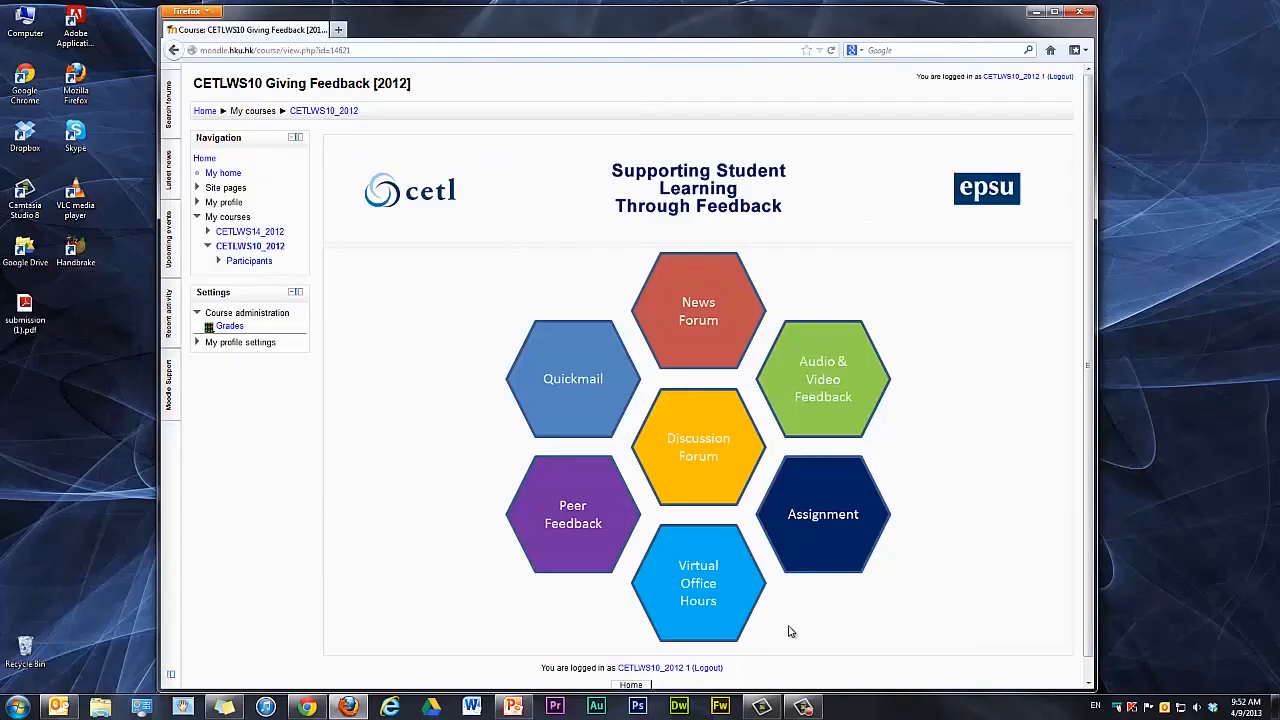
# Step: In the student's account, open Assignment (Rubric) Submission from the course grades, and open the feedback file Assignment Podcasting (1).doc in Word
pyautogui.click(233, 328)
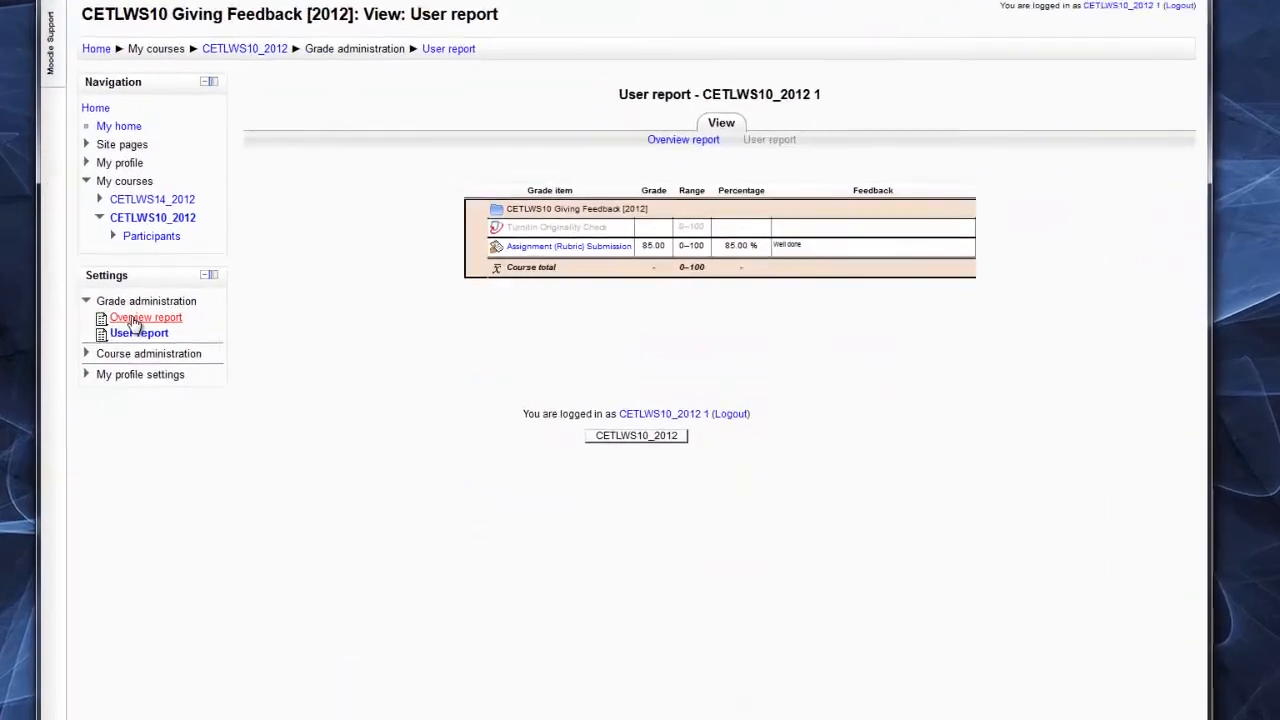
pyautogui.click(598, 224)
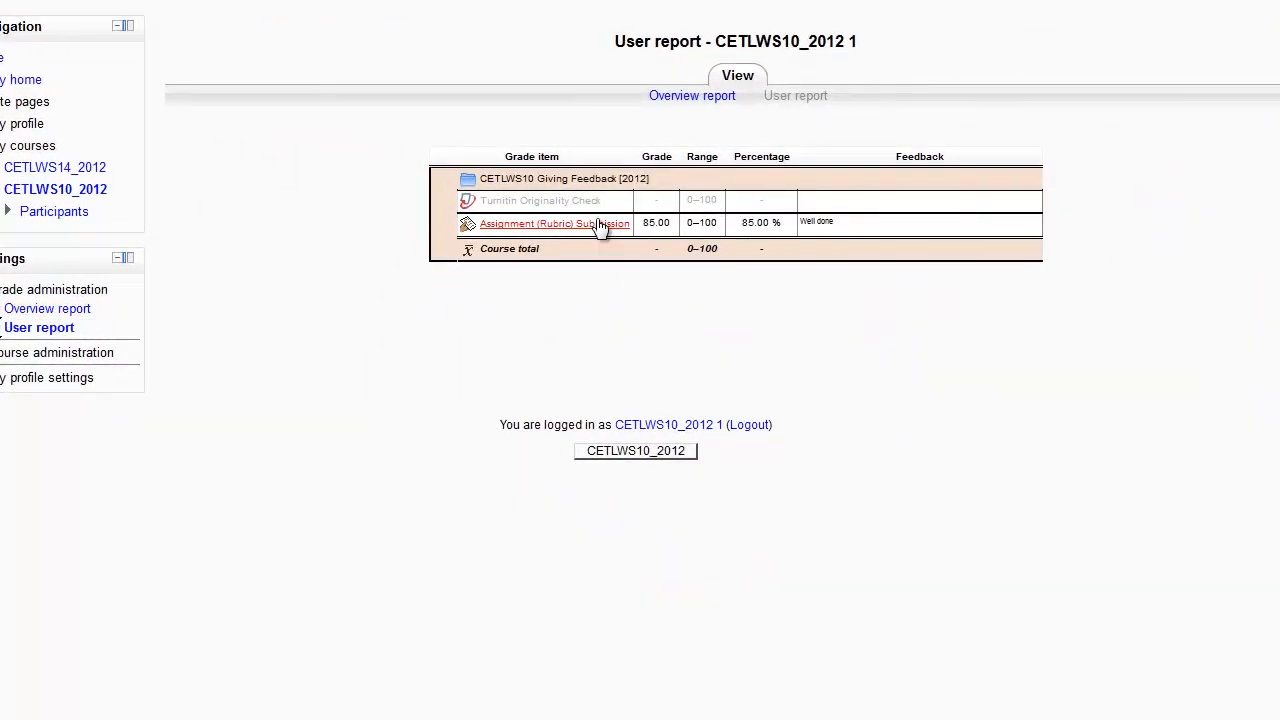
pyautogui.scroll(-5, 913, 307)
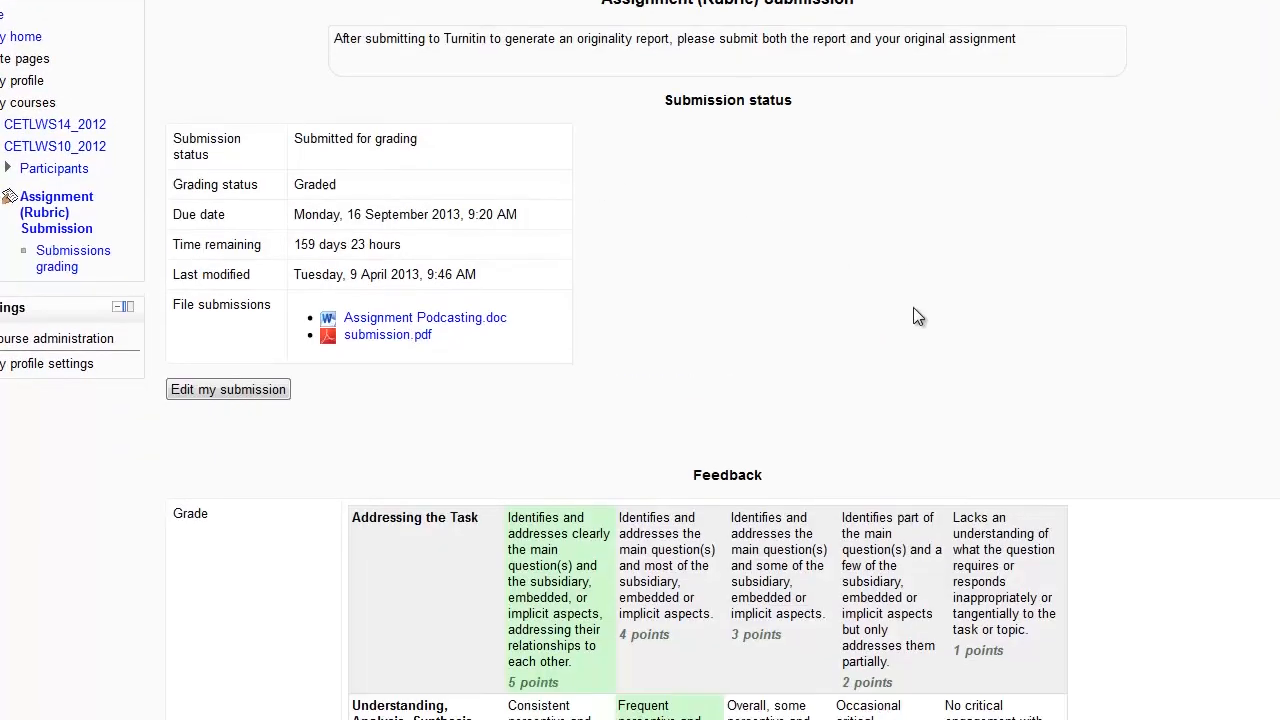
pyautogui.scroll(-9, 937, 317)
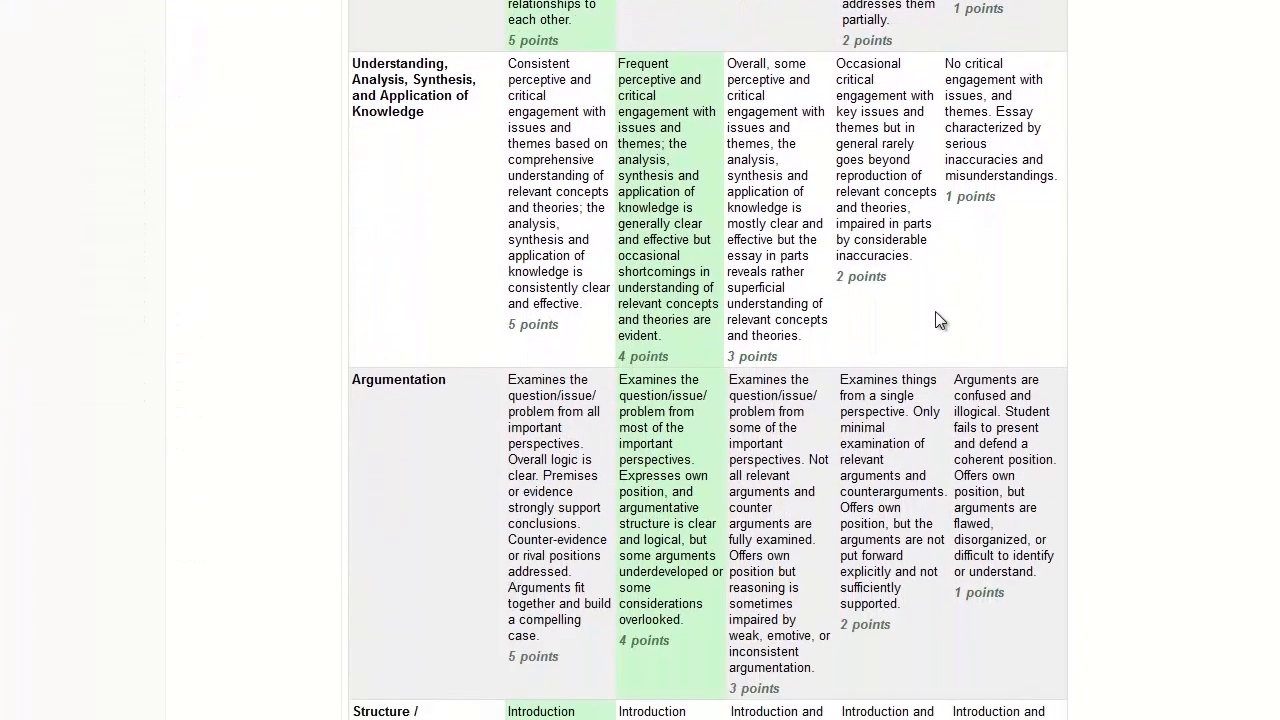
pyautogui.scroll(-3, 937, 317)
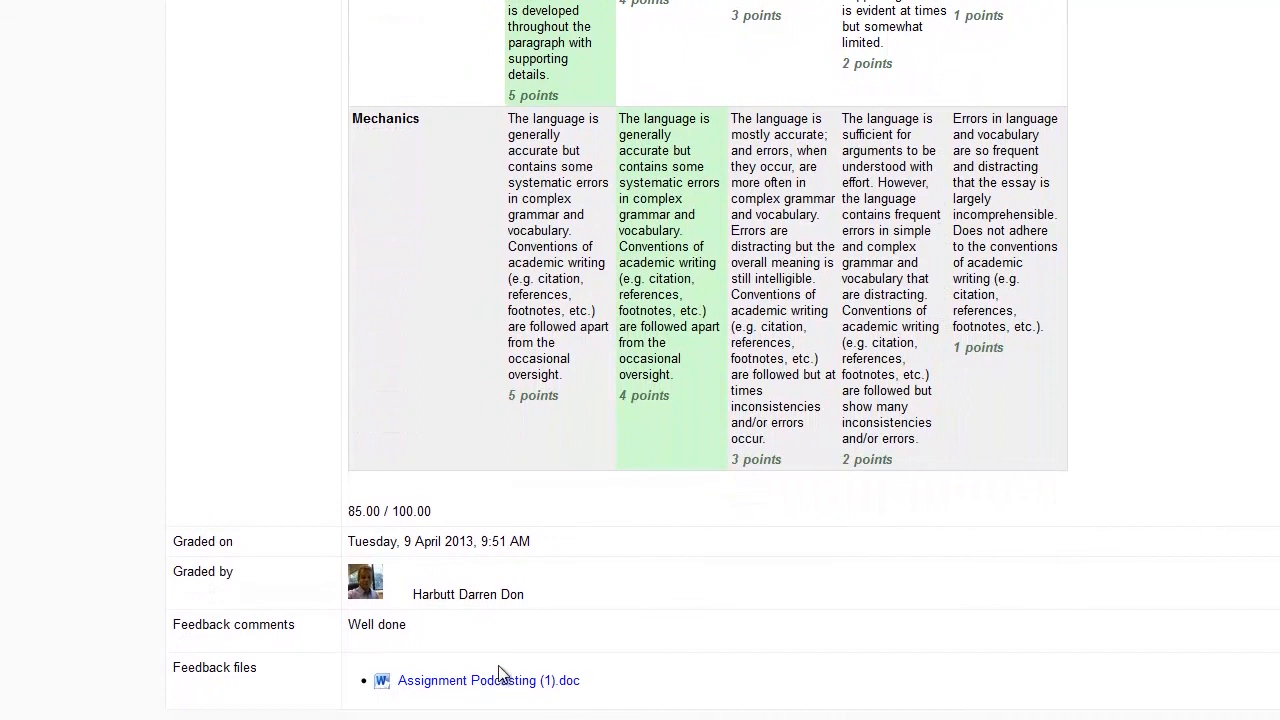
pyautogui.click(499, 682)
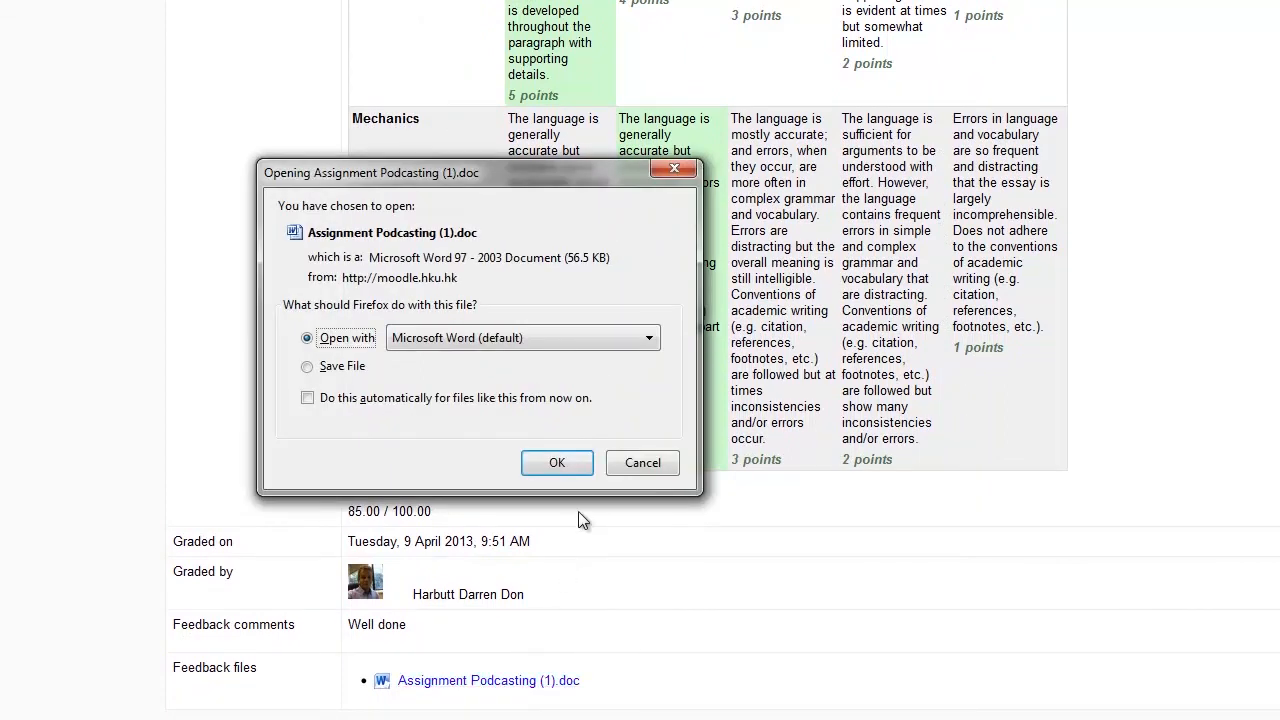
pyautogui.click(558, 463)
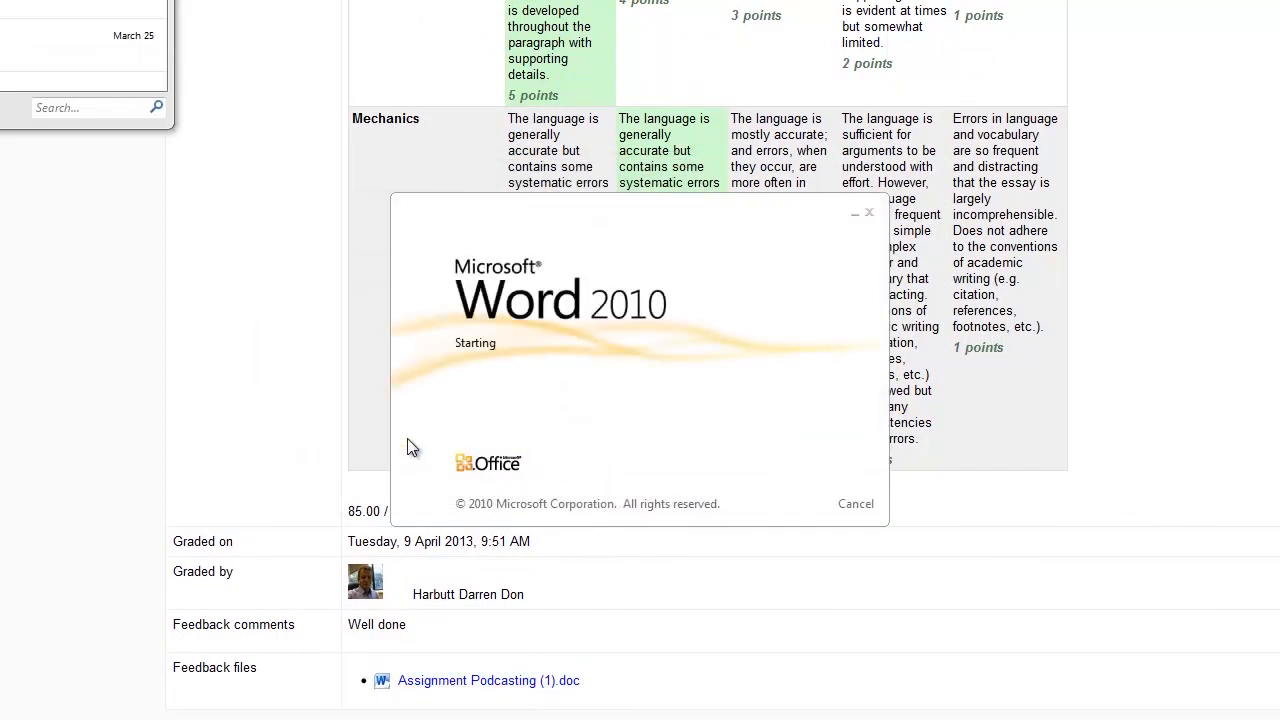